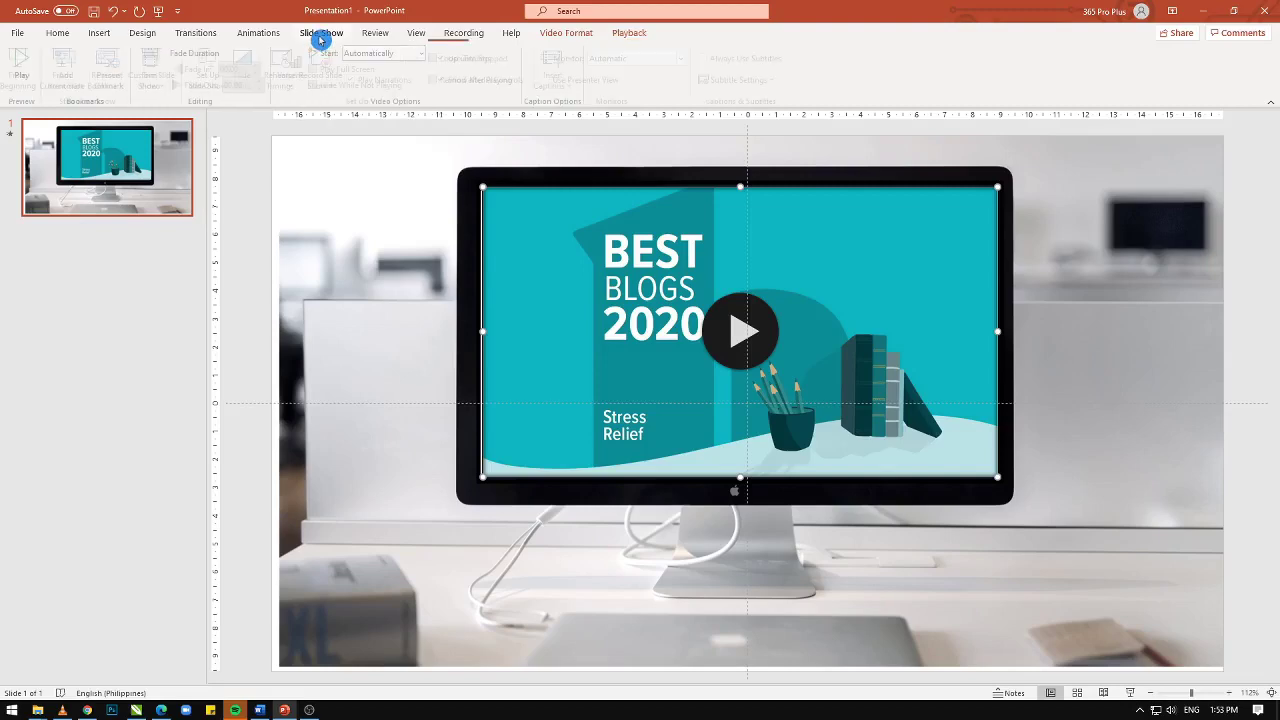
- Preview the monitor slide with its embedded video as a slideshow from the beginning
{"action": "left_click", "coordinate": [321, 33]}
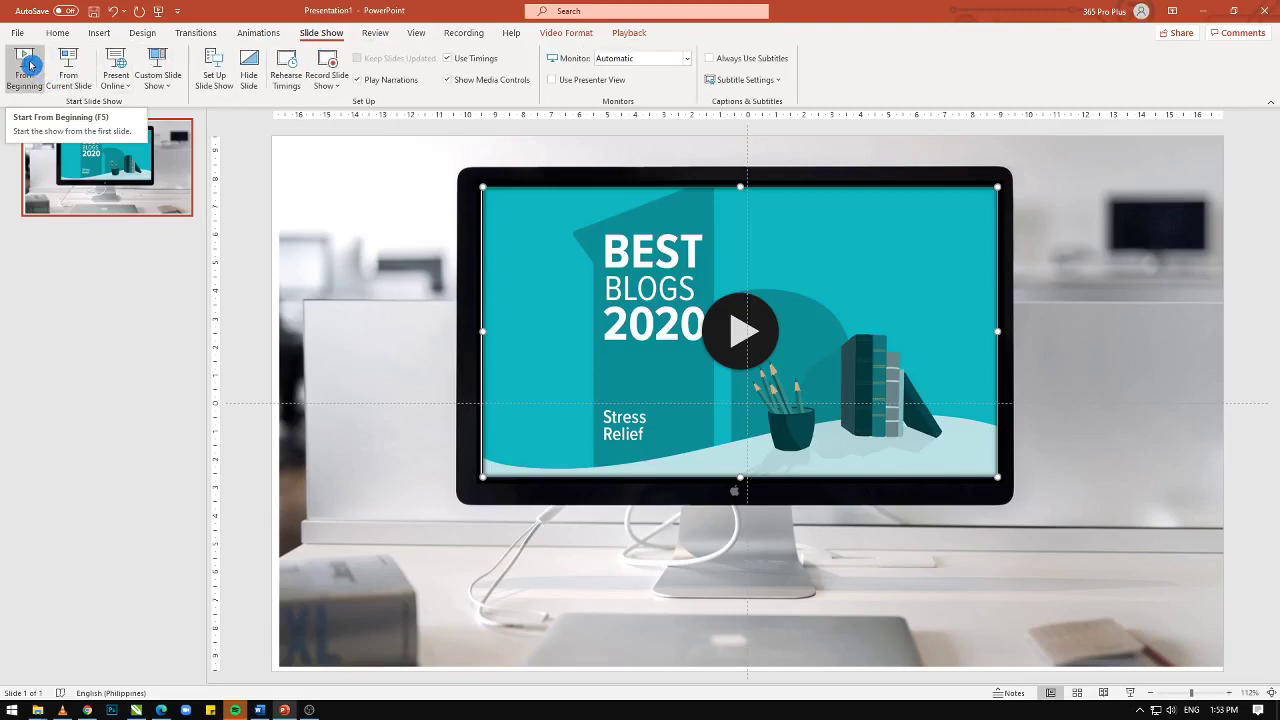
{"action": "left_click", "coordinate": [31, 66]}
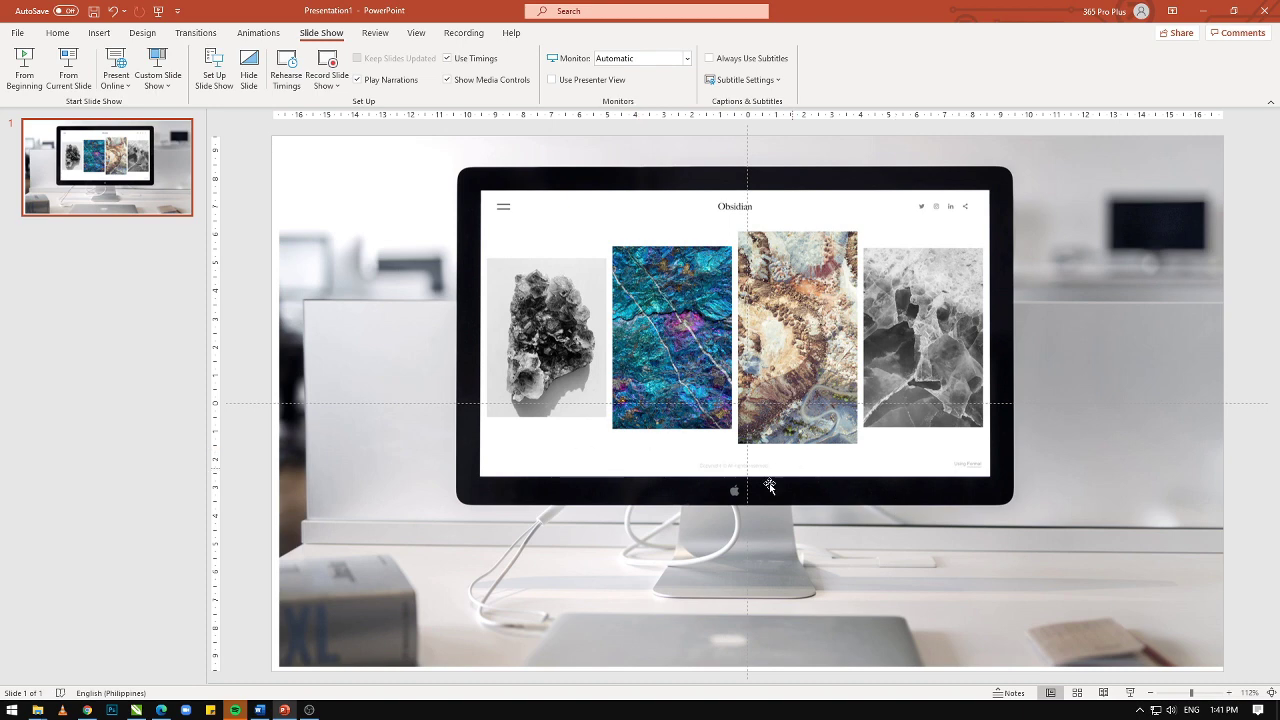
- Select the monitor picture and choose Online Video from the Insert tab's Video menu
{"action": "left_click", "coordinate": [1088, 512]}
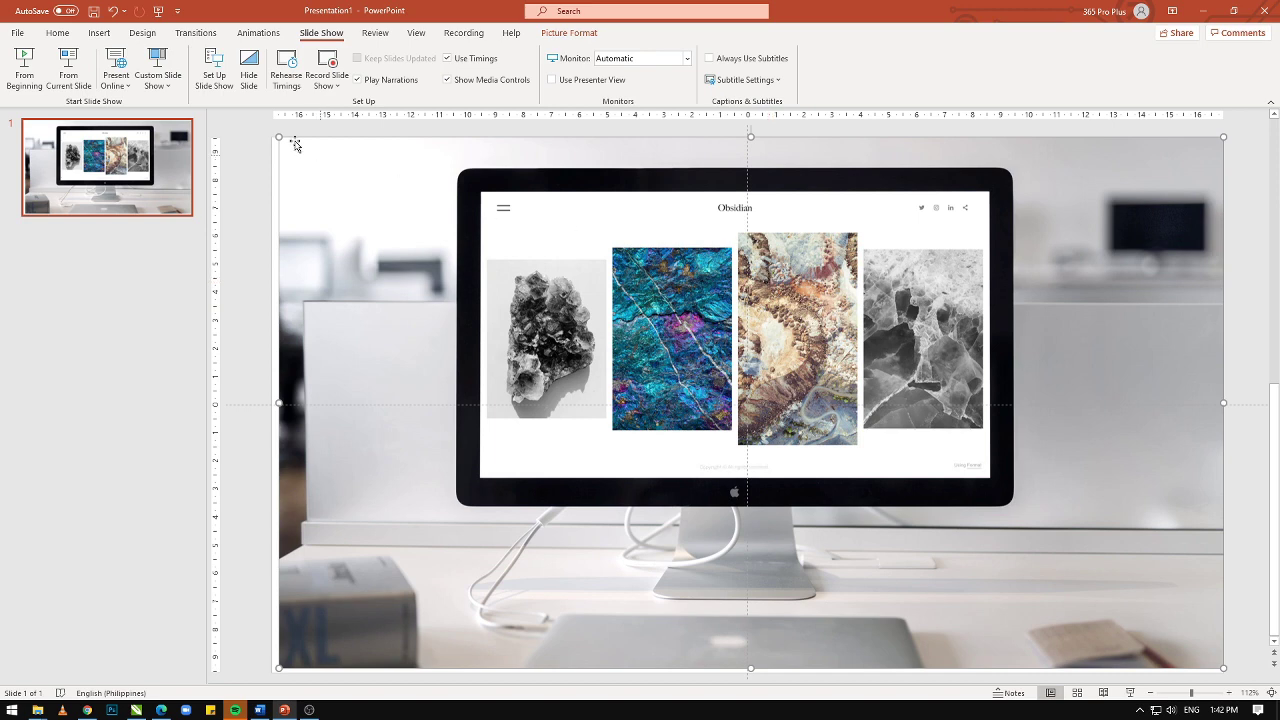
{"action": "left_click", "coordinate": [104, 35]}
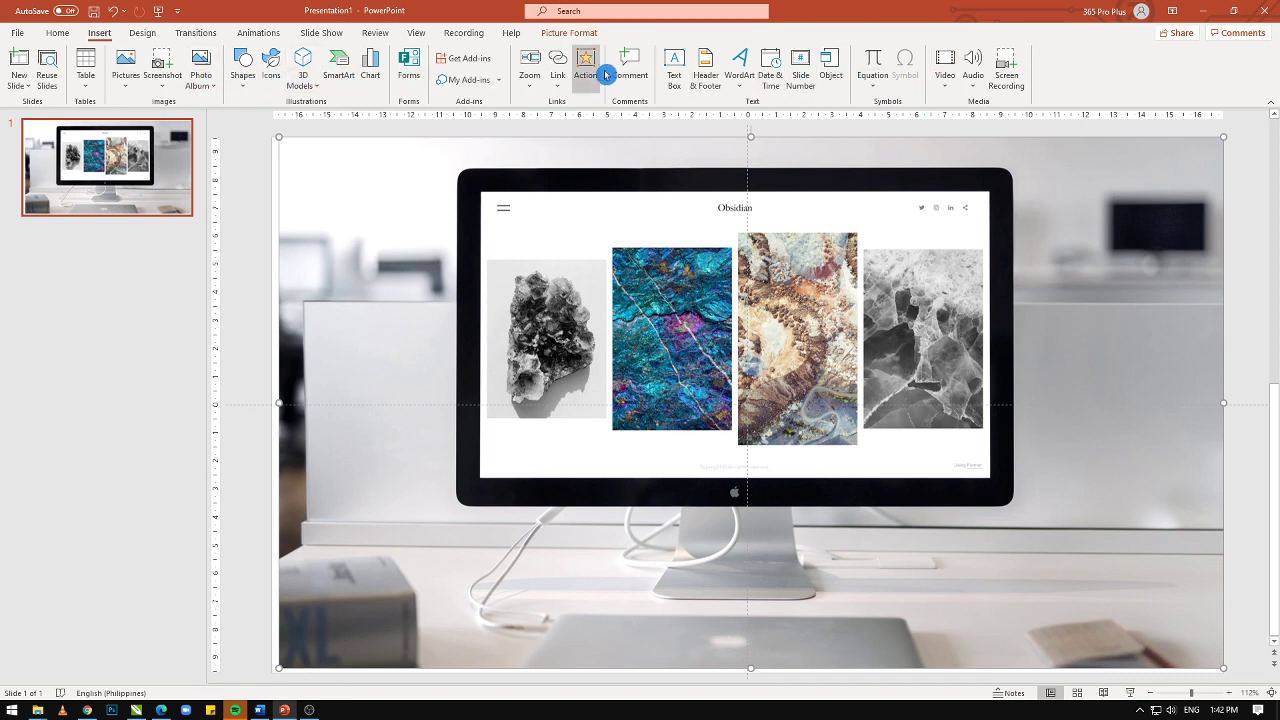
{"action": "left_click", "coordinate": [82, 38]}
{"action": "left_click", "coordinate": [105, 34]}
{"action": "left_click", "coordinate": [142, 33]}
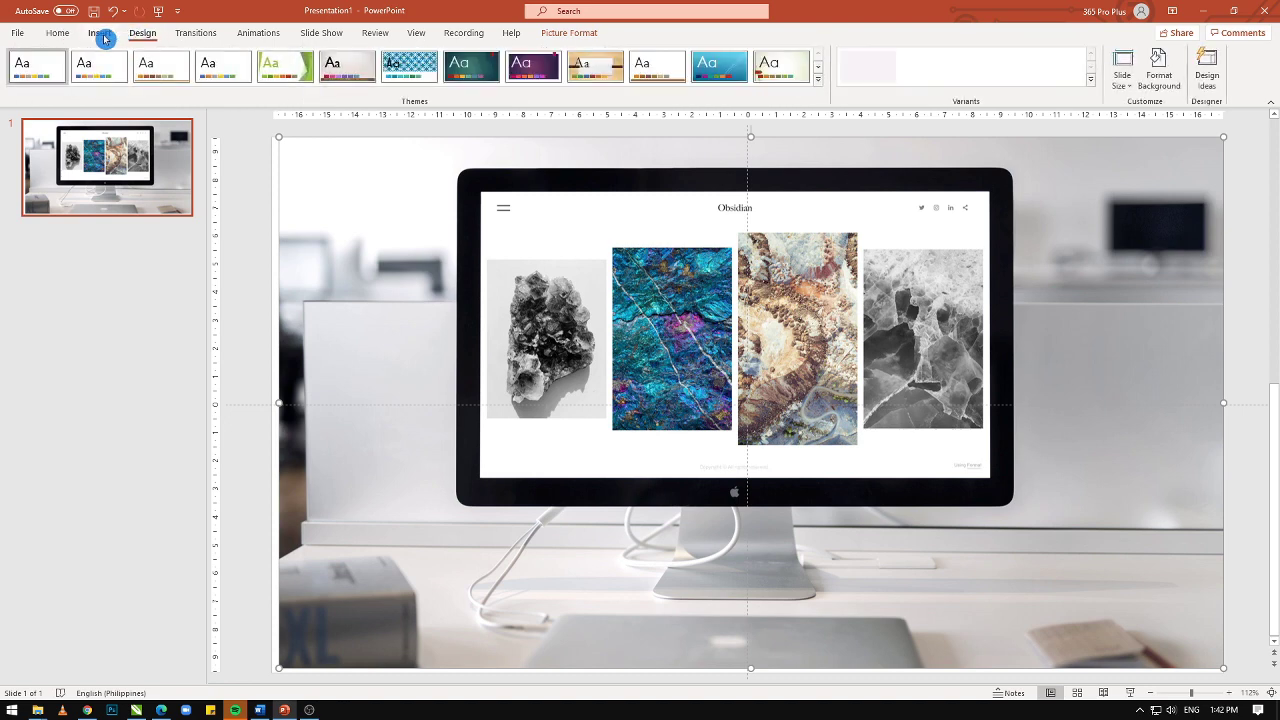
{"action": "left_click", "coordinate": [99, 33]}
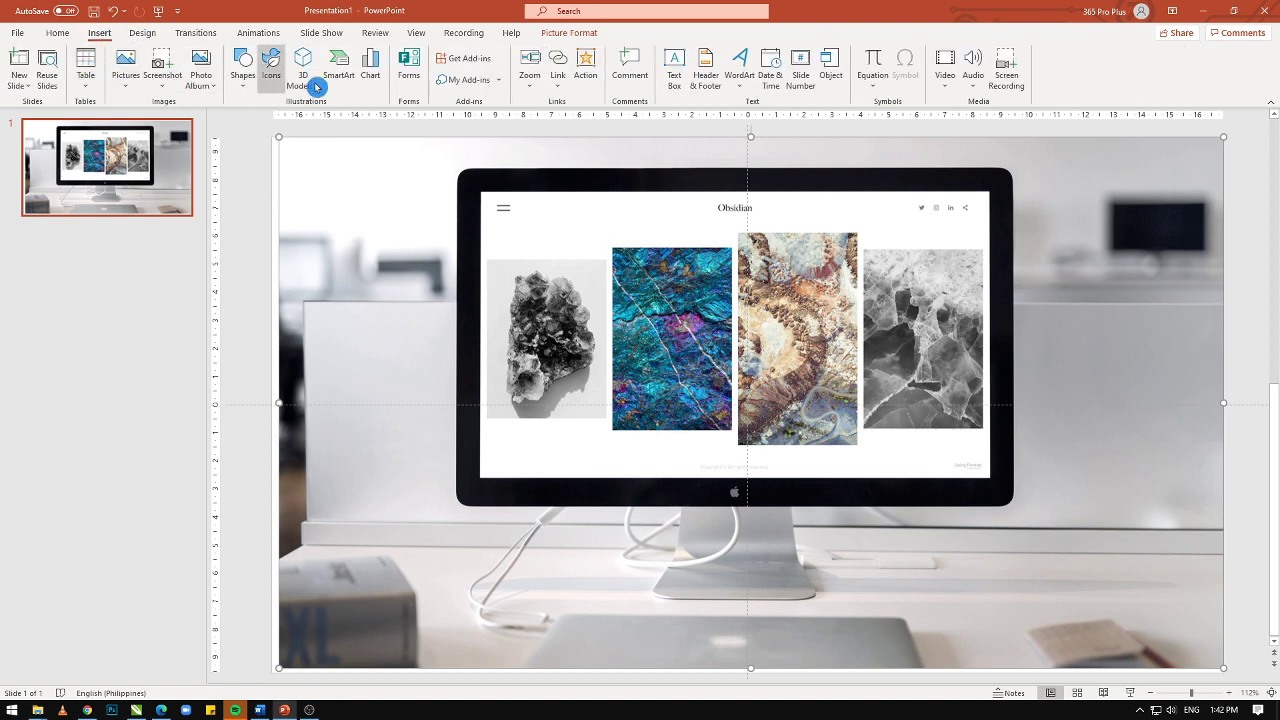
{"action": "left_click", "coordinate": [945, 88]}
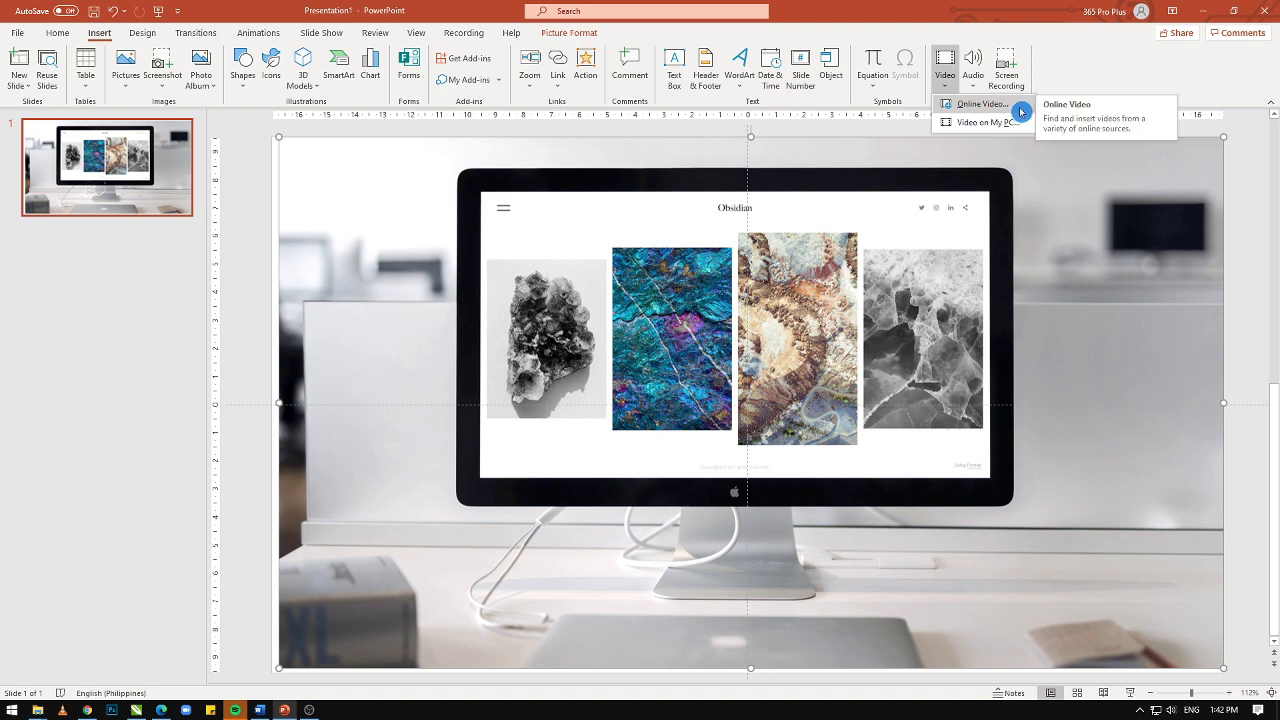
{"action": "left_click", "coordinate": [1021, 111]}
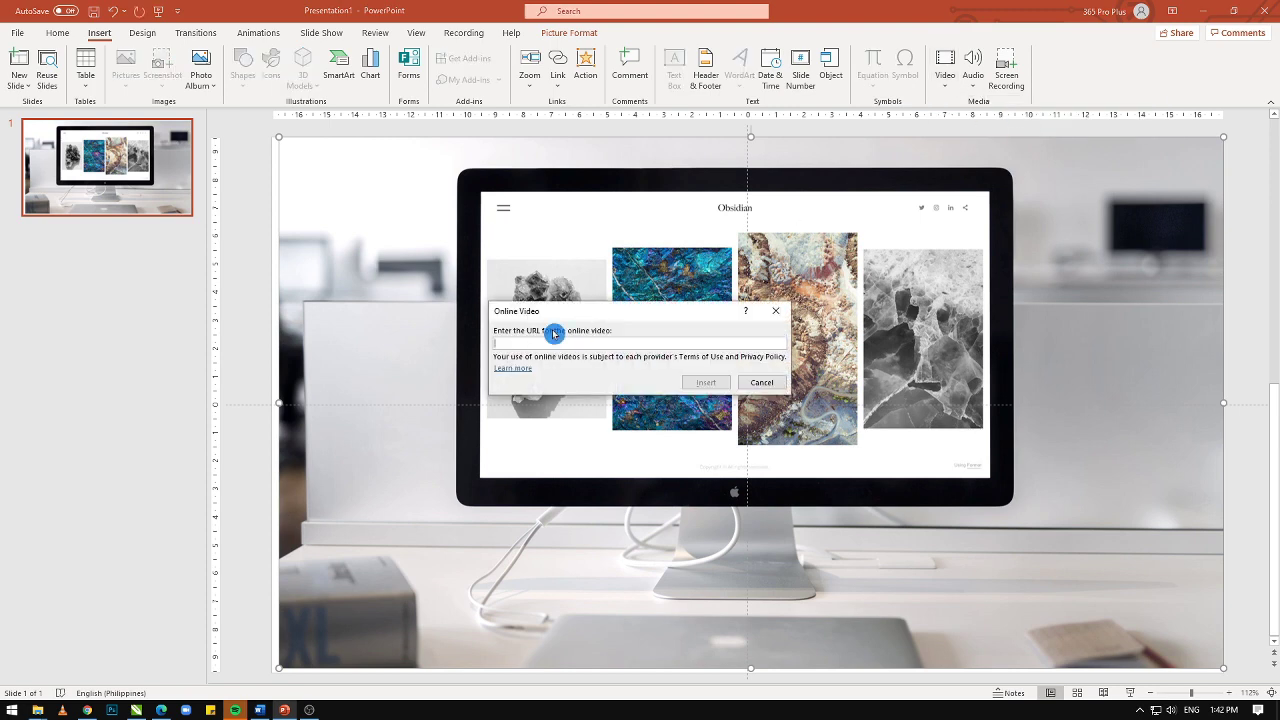
- Move the Online Video URL prompt off the monitor and switch to the YouTube video in Chrome
{"action": "left_click_drag", "start_coordinate": [612, 313], "coordinate": [492, 272]}
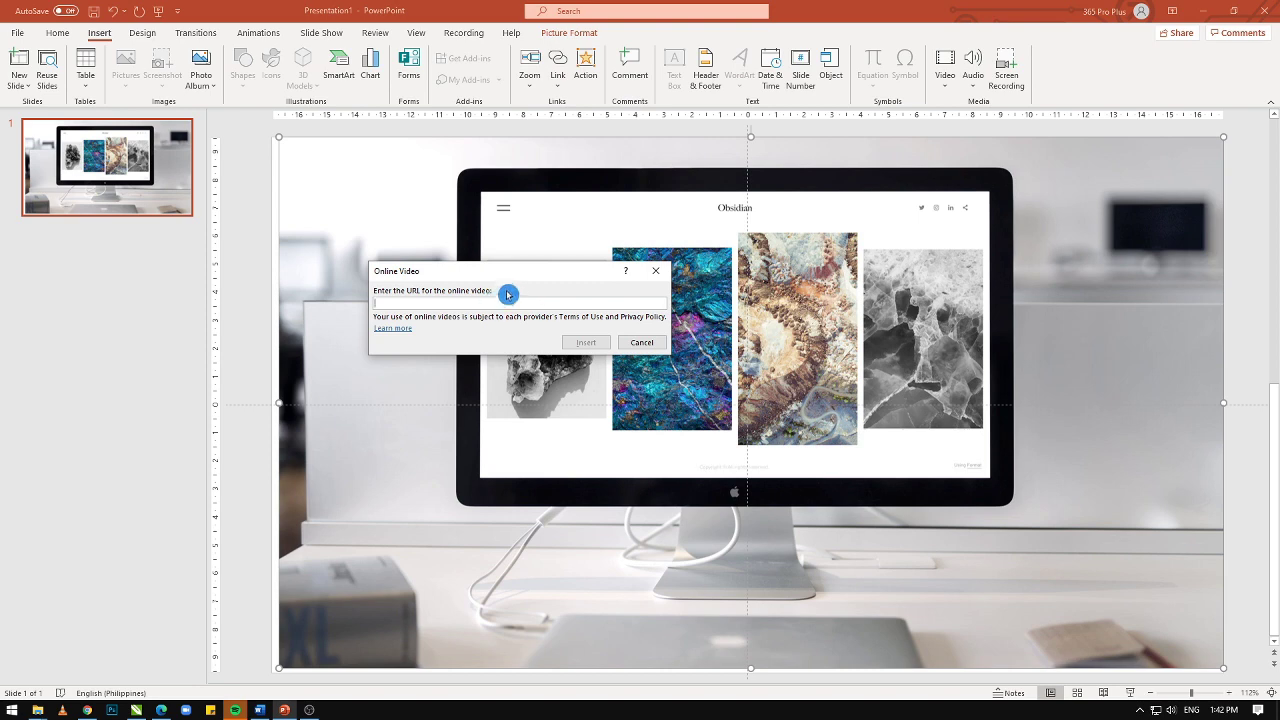
{"action": "left_click_drag", "start_coordinate": [516, 275], "coordinate": [500, 265]}
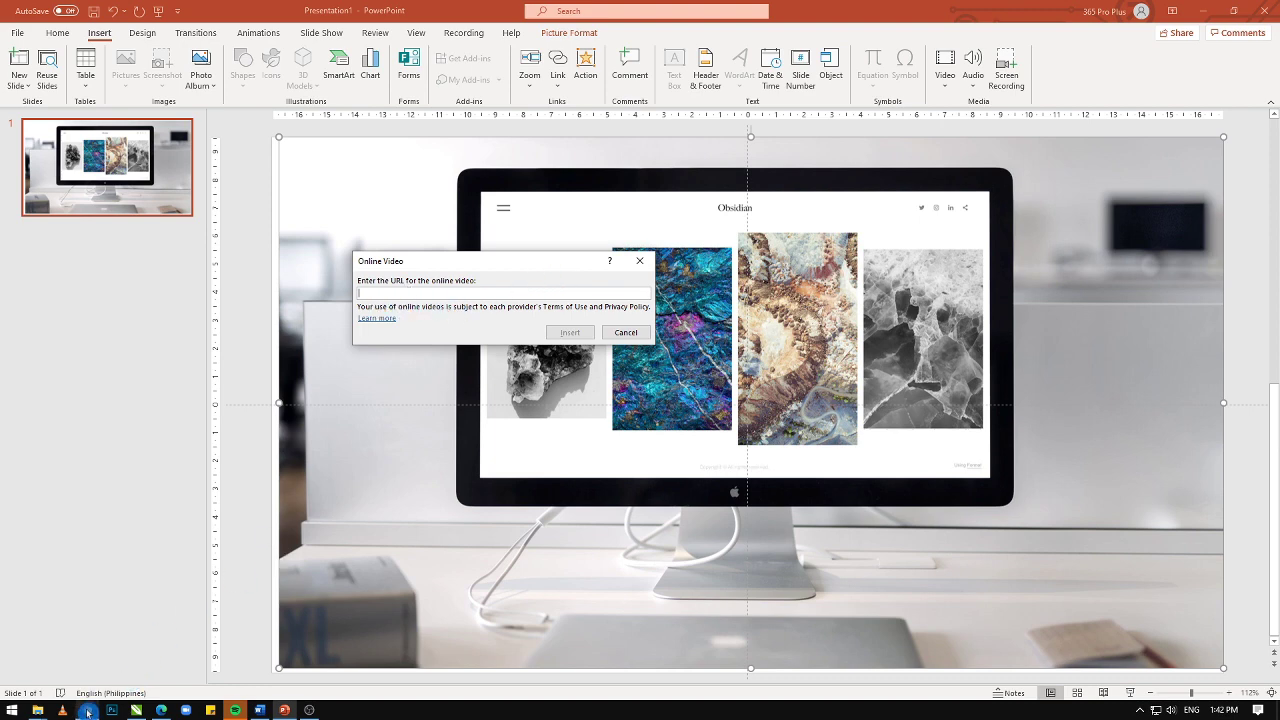
{"action": "mouse_move", "coordinate": [87, 710]}
{"action": "left_click", "coordinate": [82, 667]}
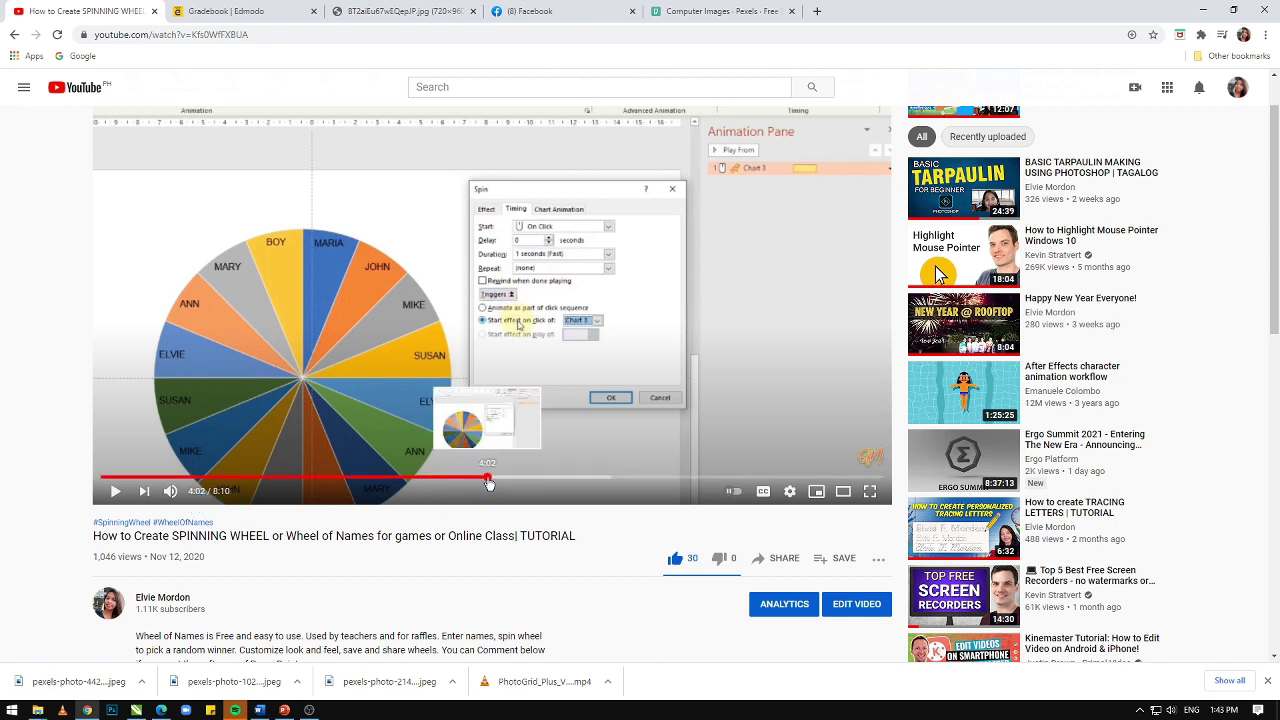
- Seek the YouTube video to 5:08 and try the share panel's start-time option
{"action": "left_click", "coordinate": [785, 559]}
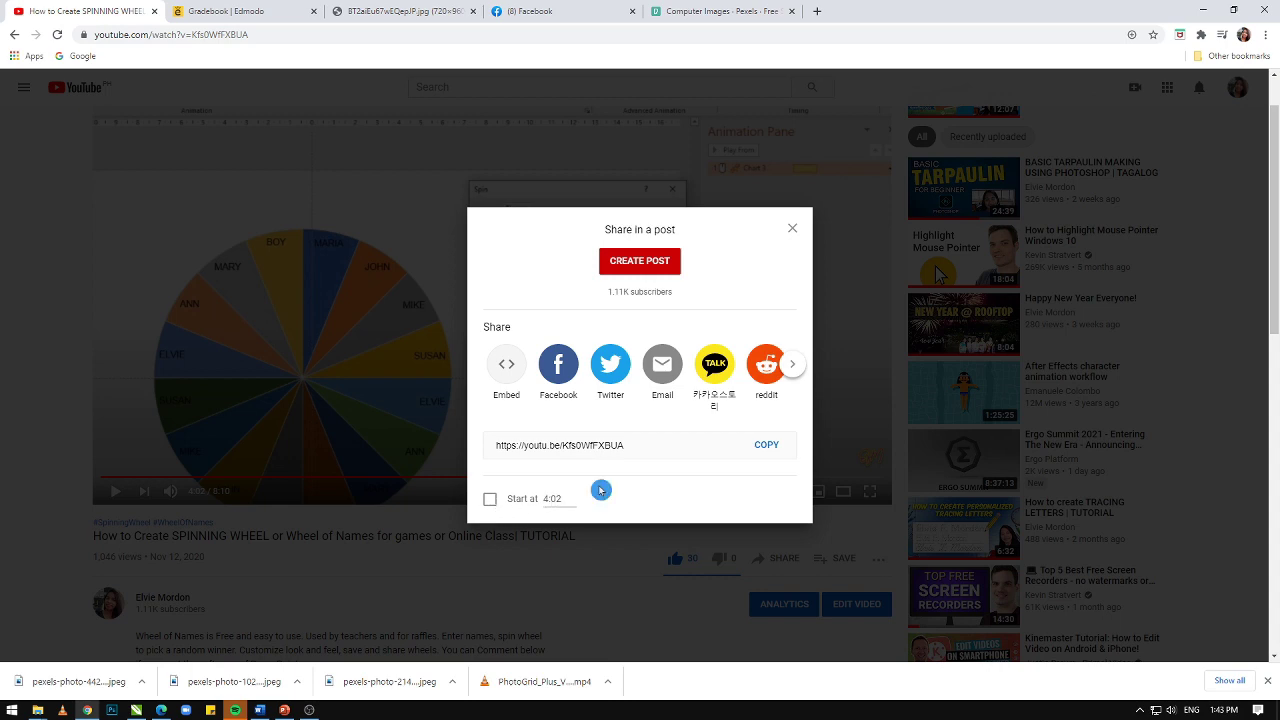
{"action": "left_click", "coordinate": [790, 235]}
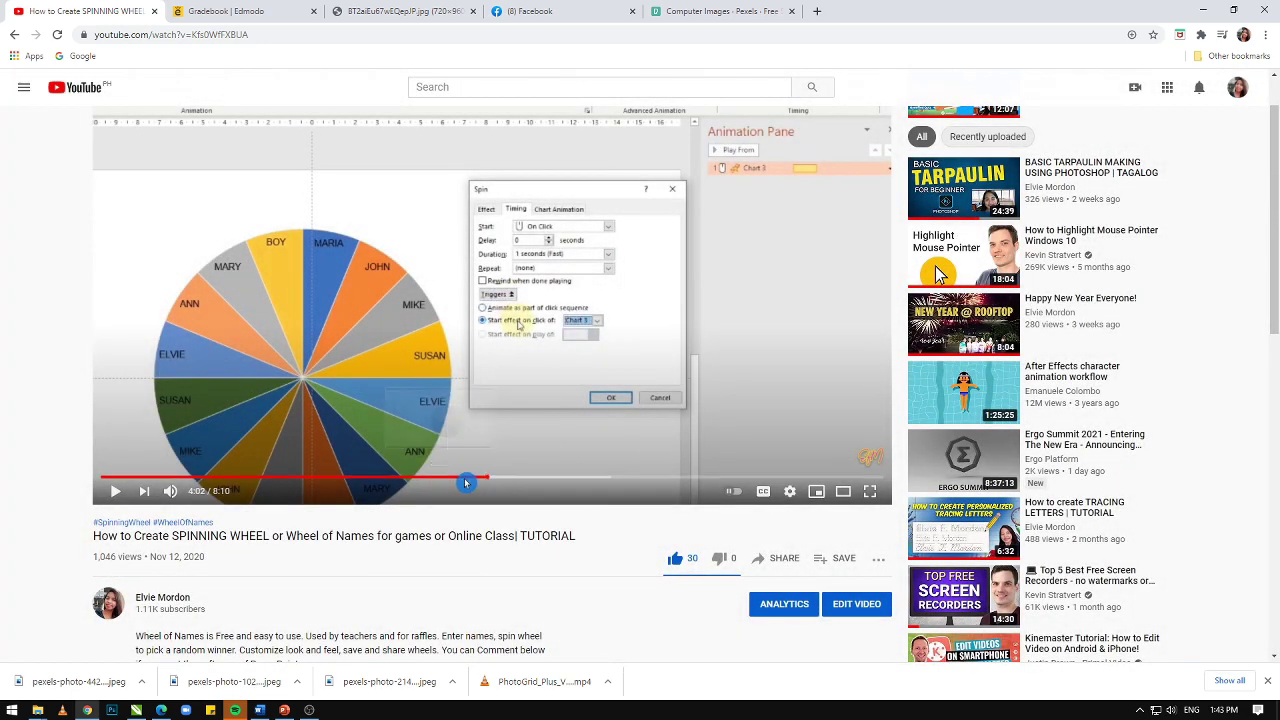
{"action": "left_click", "coordinate": [595, 478]}
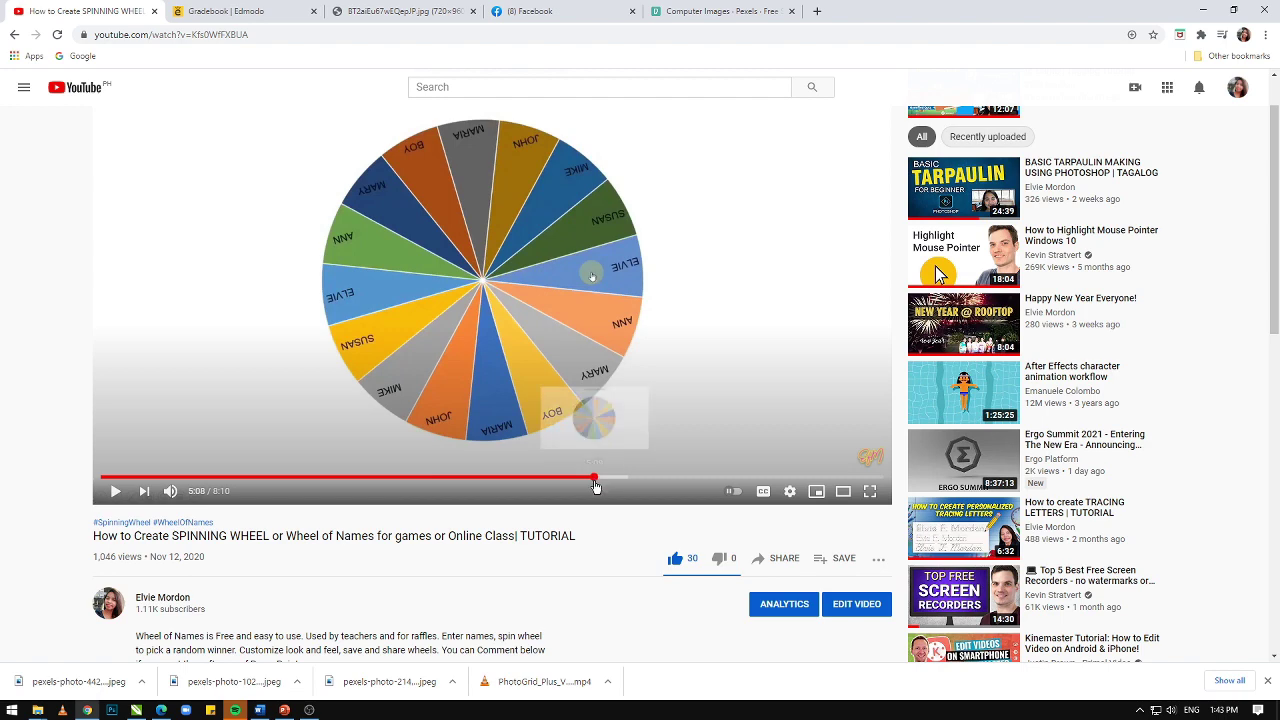
{"action": "left_click", "coordinate": [783, 559]}
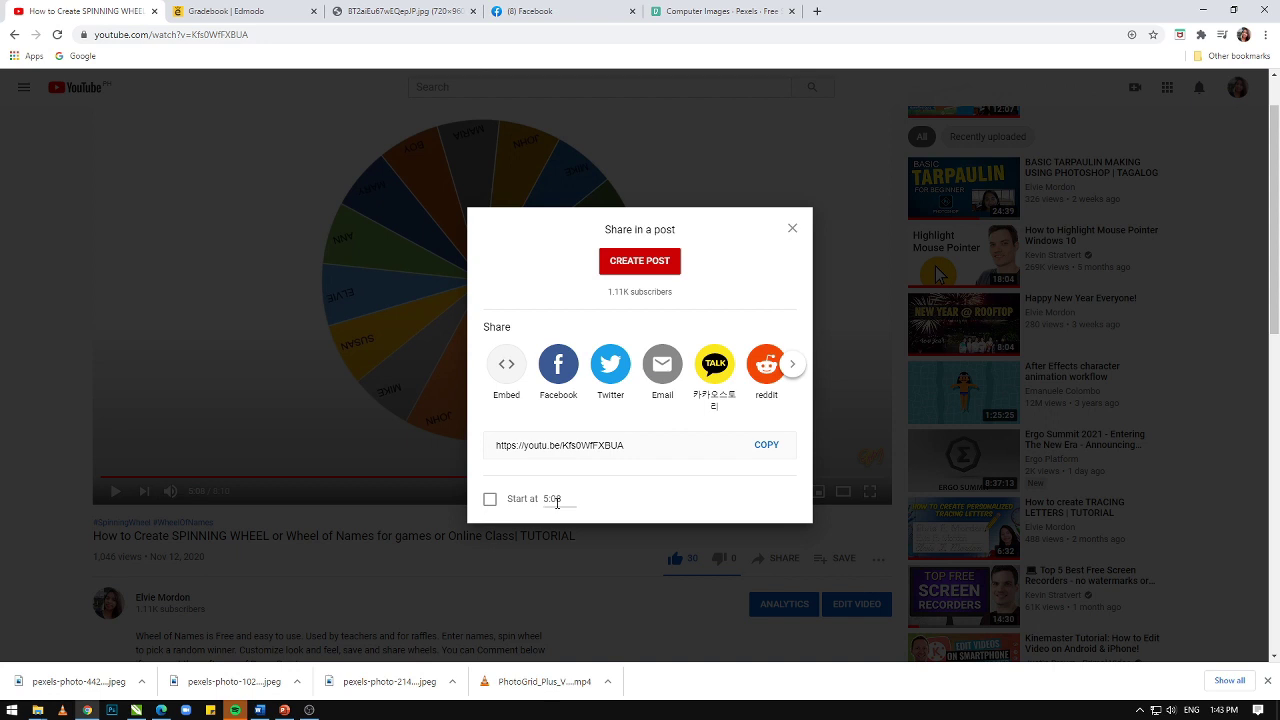
{"action": "left_click", "coordinate": [490, 501]}
{"action": "left_click", "coordinate": [640, 456]}
{"action": "left_click", "coordinate": [490, 500]}
{"action": "left_click", "coordinate": [796, 229]}
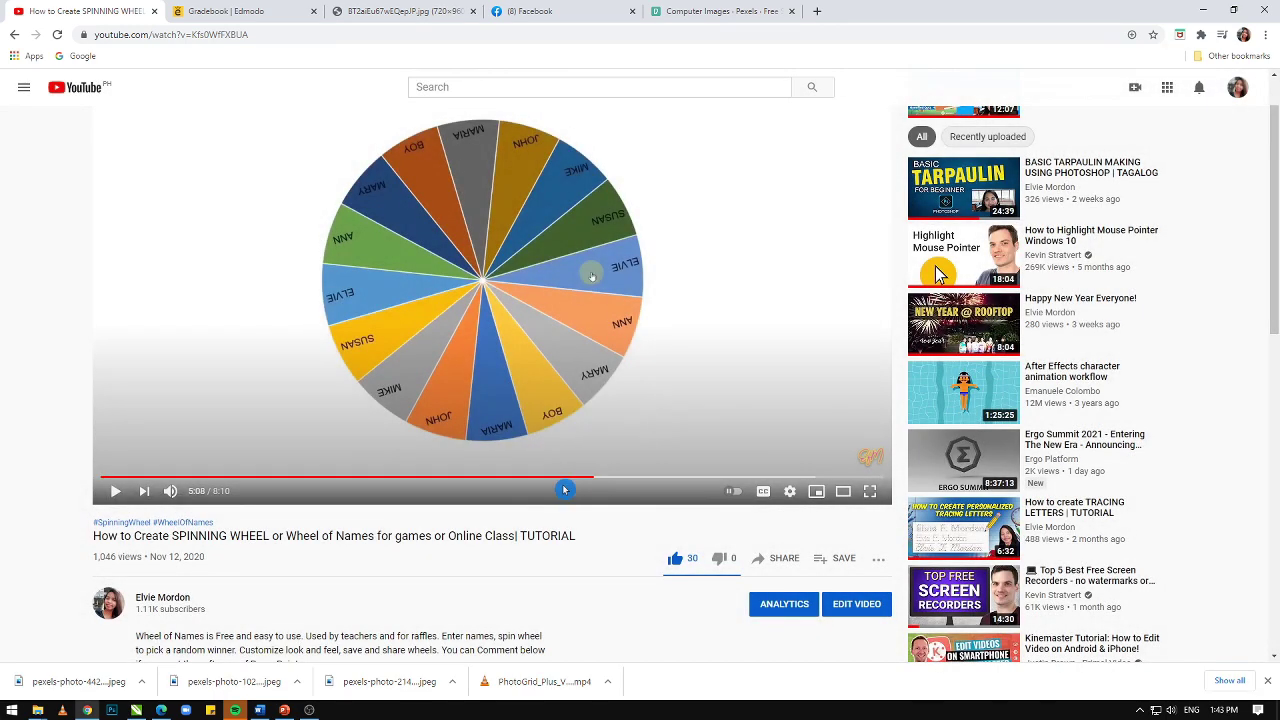
- Copy the share link set to start at 5:08 and return to PowerPoint
{"action": "left_click", "coordinate": [772, 558]}
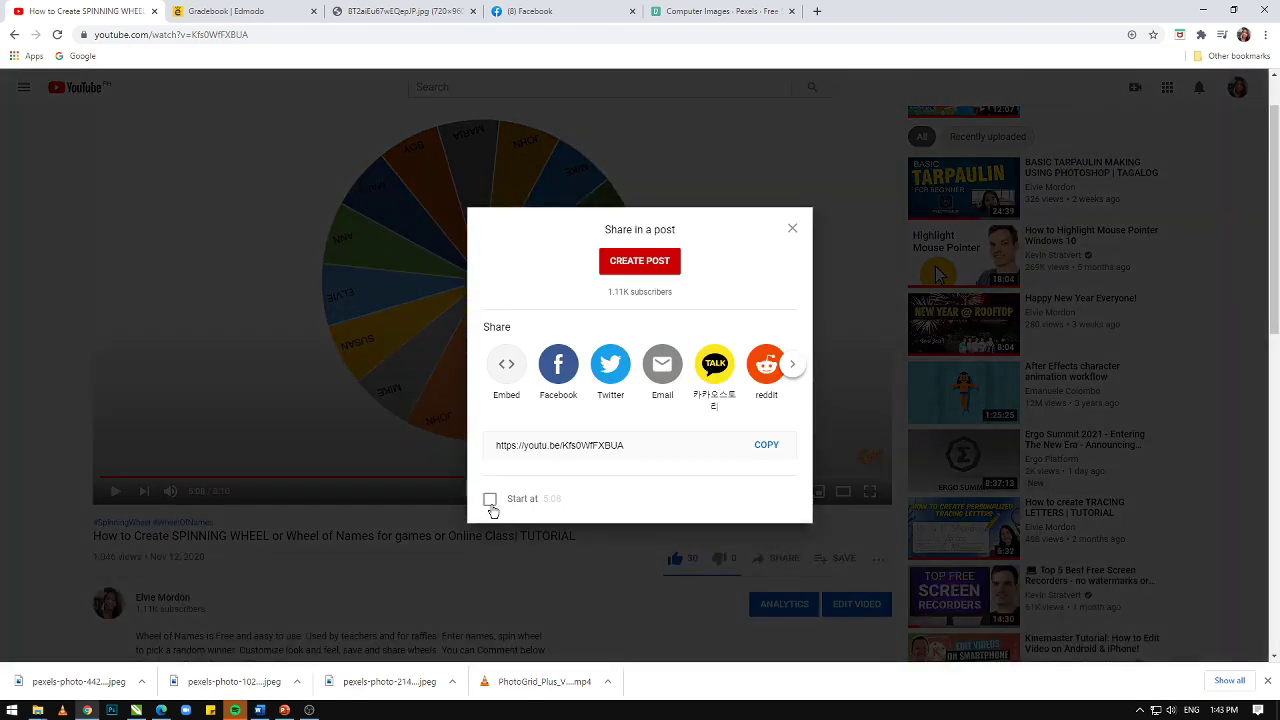
{"action": "left_click", "coordinate": [516, 480]}
{"action": "left_click", "coordinate": [490, 502]}
{"action": "left_click", "coordinate": [767, 447]}
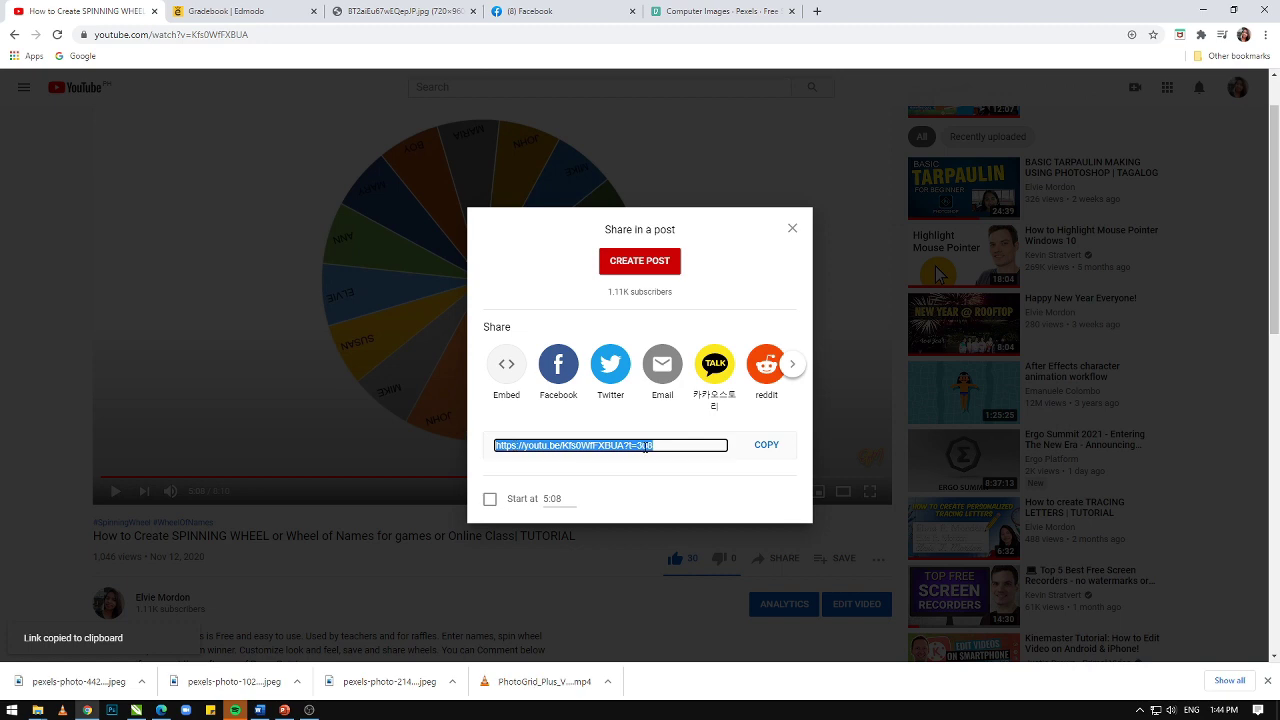
{"action": "mouse_move", "coordinate": [285, 710]}
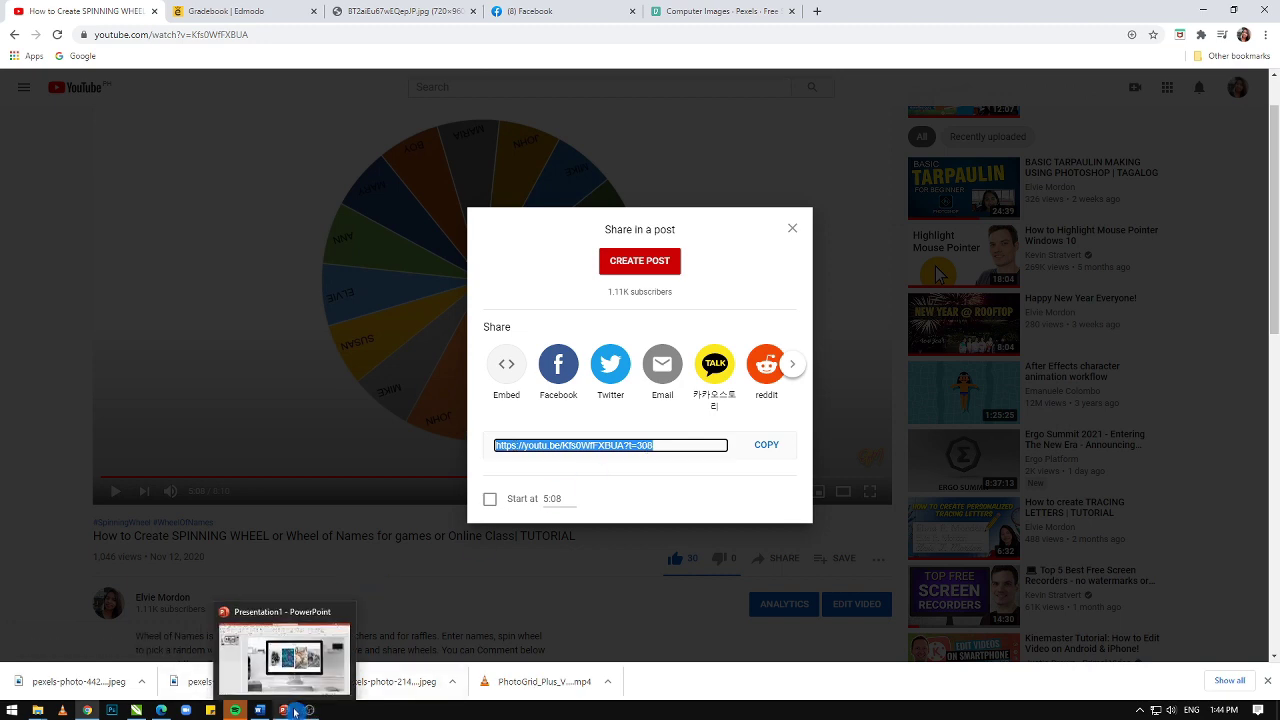
{"action": "left_click", "coordinate": [312, 660]}
- Paste the copied YouTube link into the Online Video prompt and insert the Wheel of Names video
{"action": "left_click", "coordinate": [395, 295]}
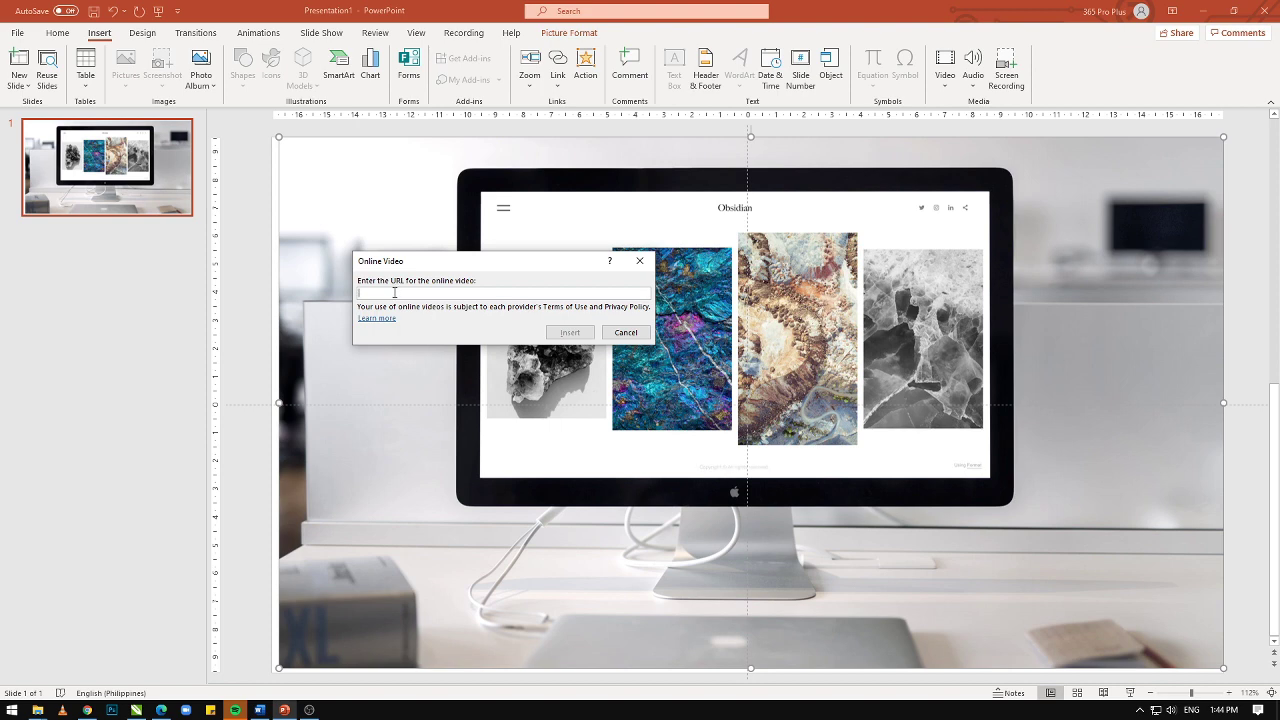
{"action": "right_click", "coordinate": [395, 293]}
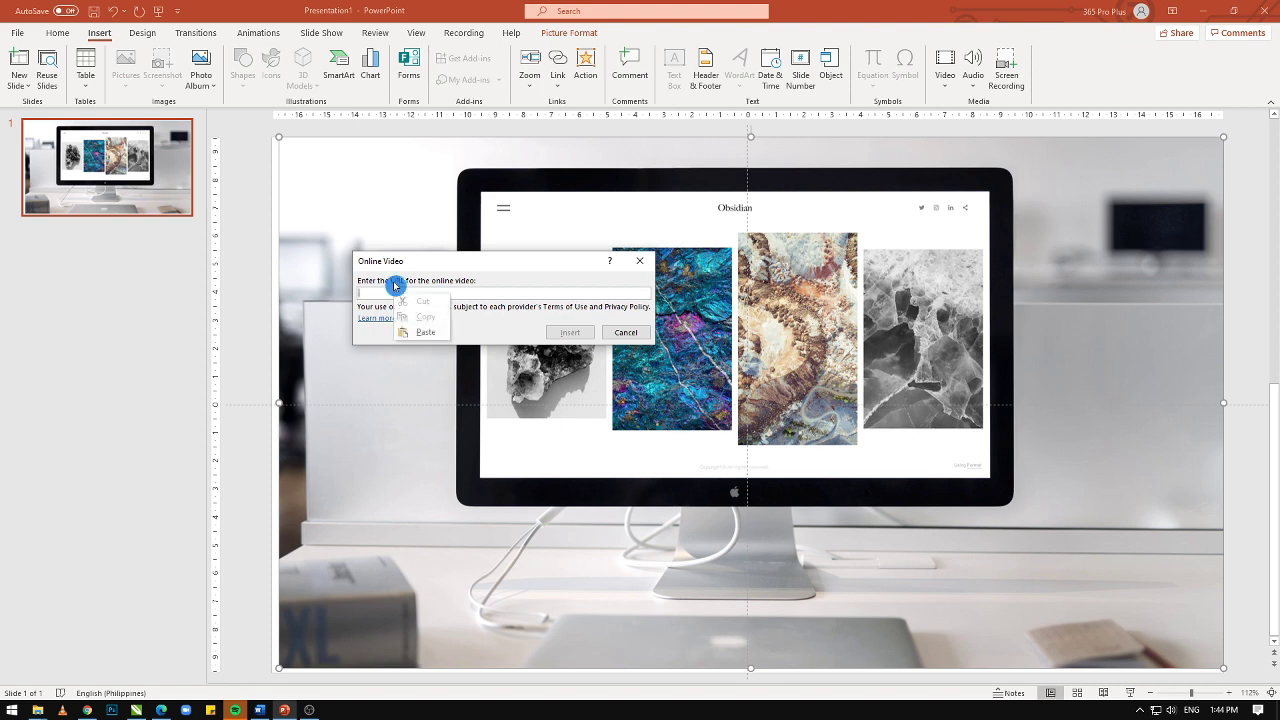
{"action": "left_click", "coordinate": [425, 332]}
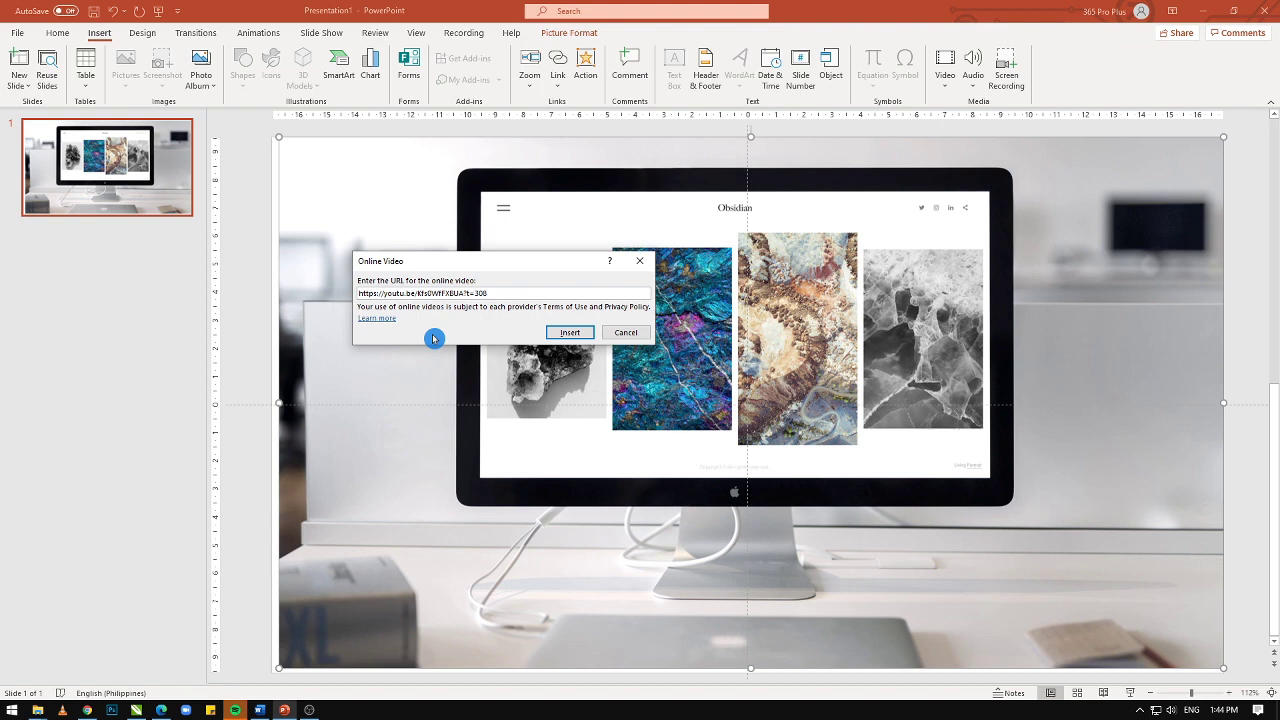
{"action": "left_click", "coordinate": [578, 341]}
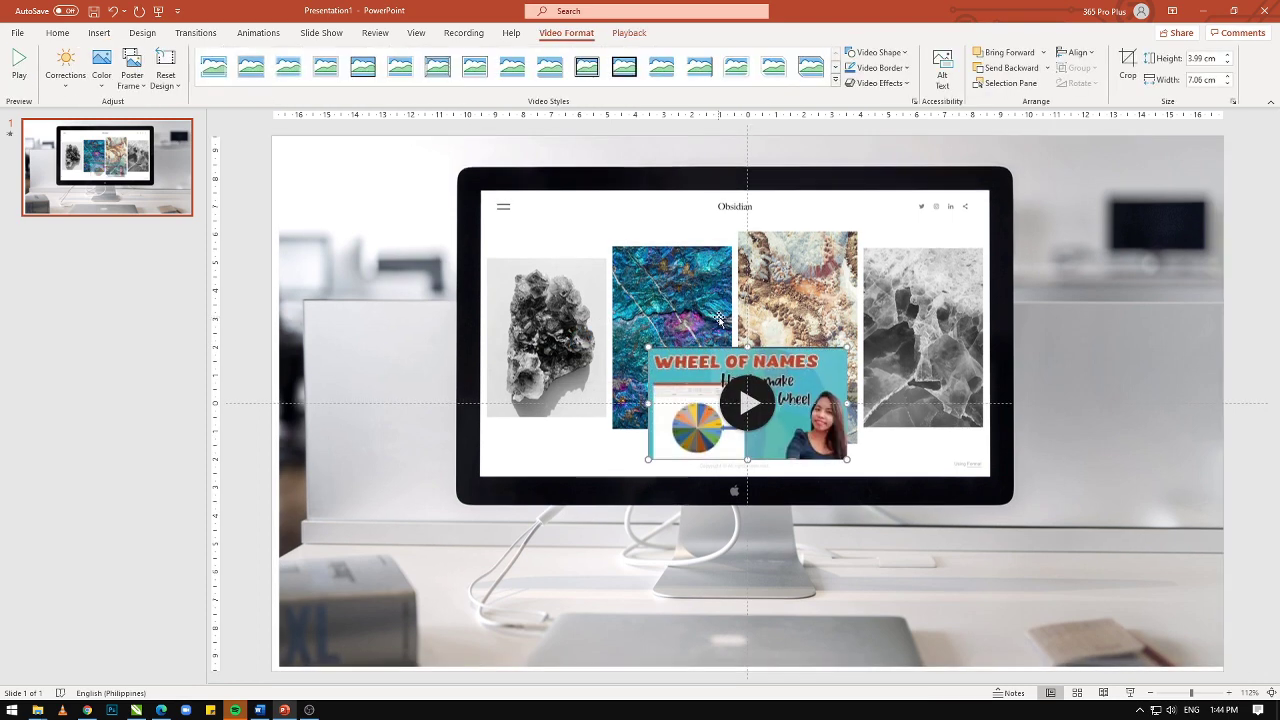
- Move the video onto the monitor and resize it to 10.34 × 18.3 cm covering the screen
{"action": "left_click_drag", "start_coordinate": [787, 379], "coordinate": [687, 264]}
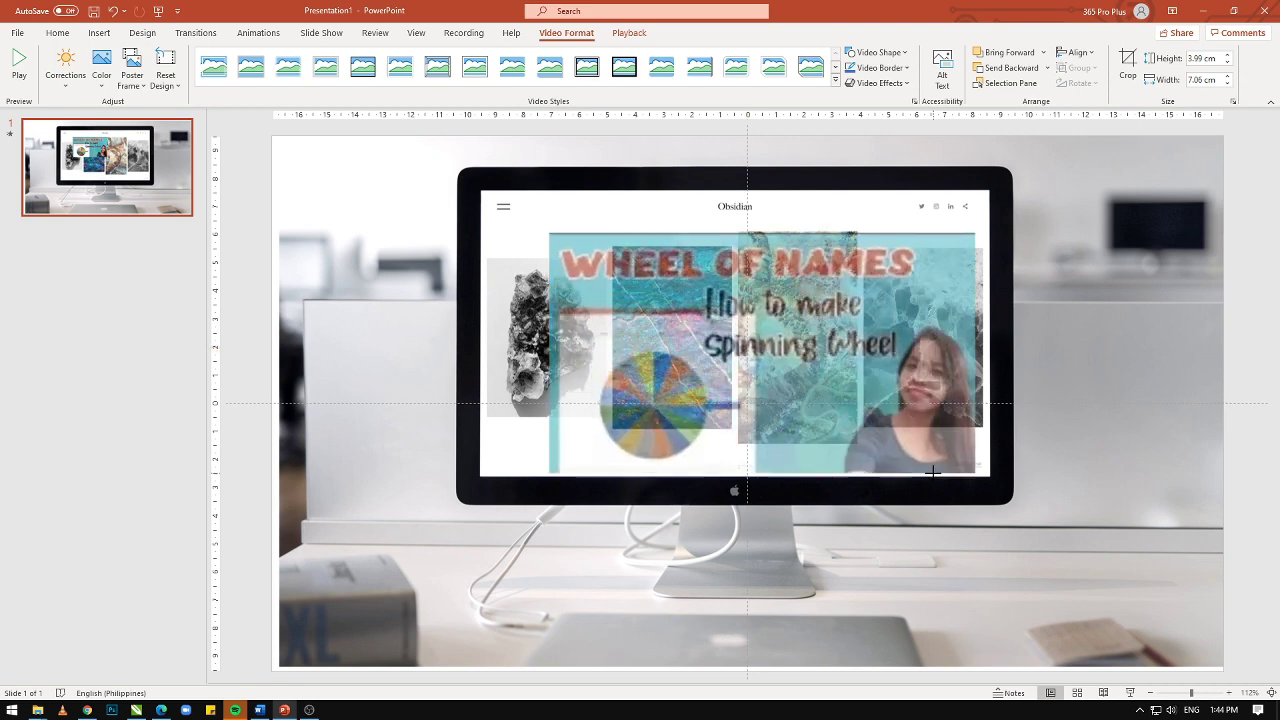
{"action": "left_click_drag", "start_coordinate": [746, 346], "coordinate": [975, 474]}
{"action": "left_click_drag", "start_coordinate": [541, 228], "coordinate": [472, 184]}
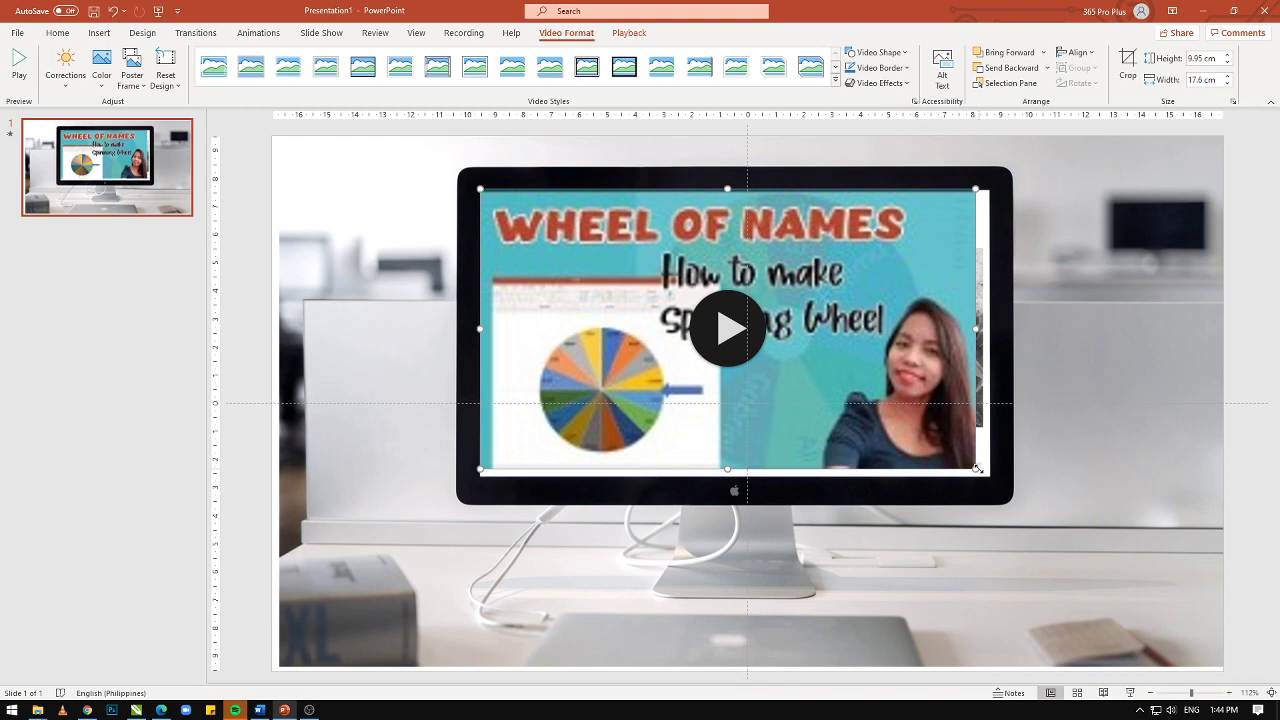
{"action": "left_click_drag", "start_coordinate": [975, 468], "coordinate": [993, 480]}
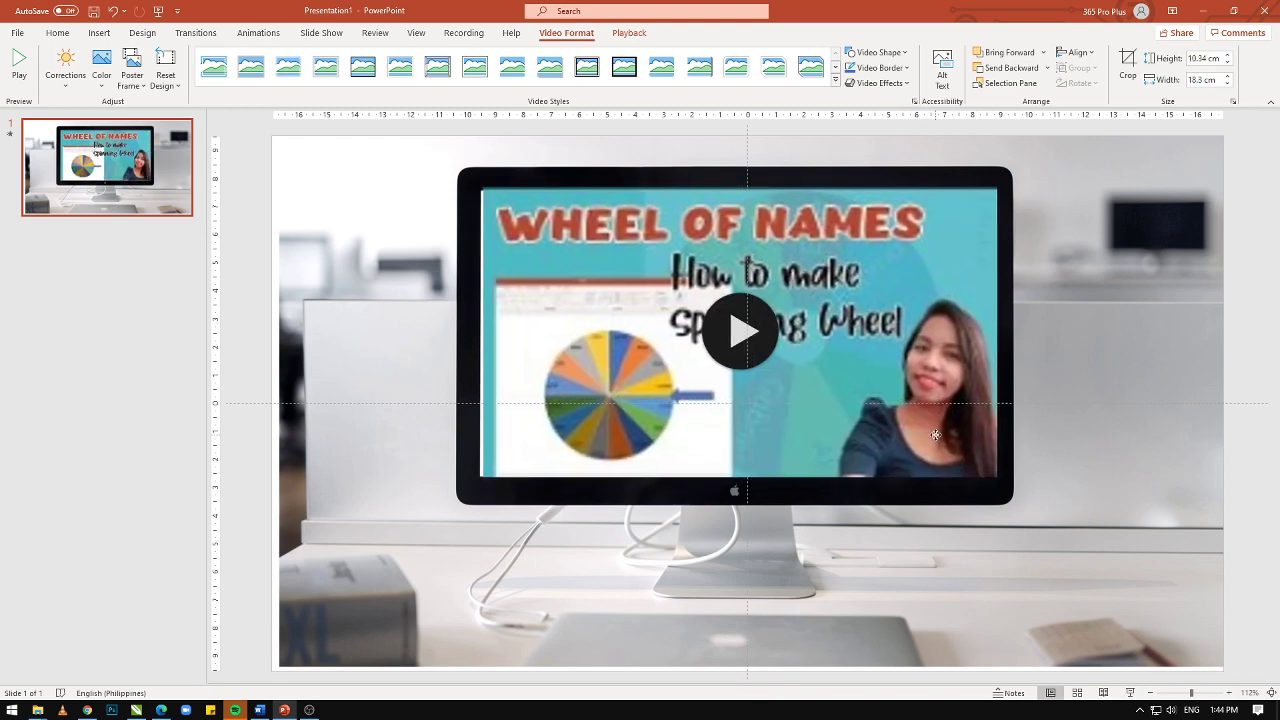
{"action": "left_click_drag", "start_coordinate": [928, 437], "coordinate": [932, 433]}
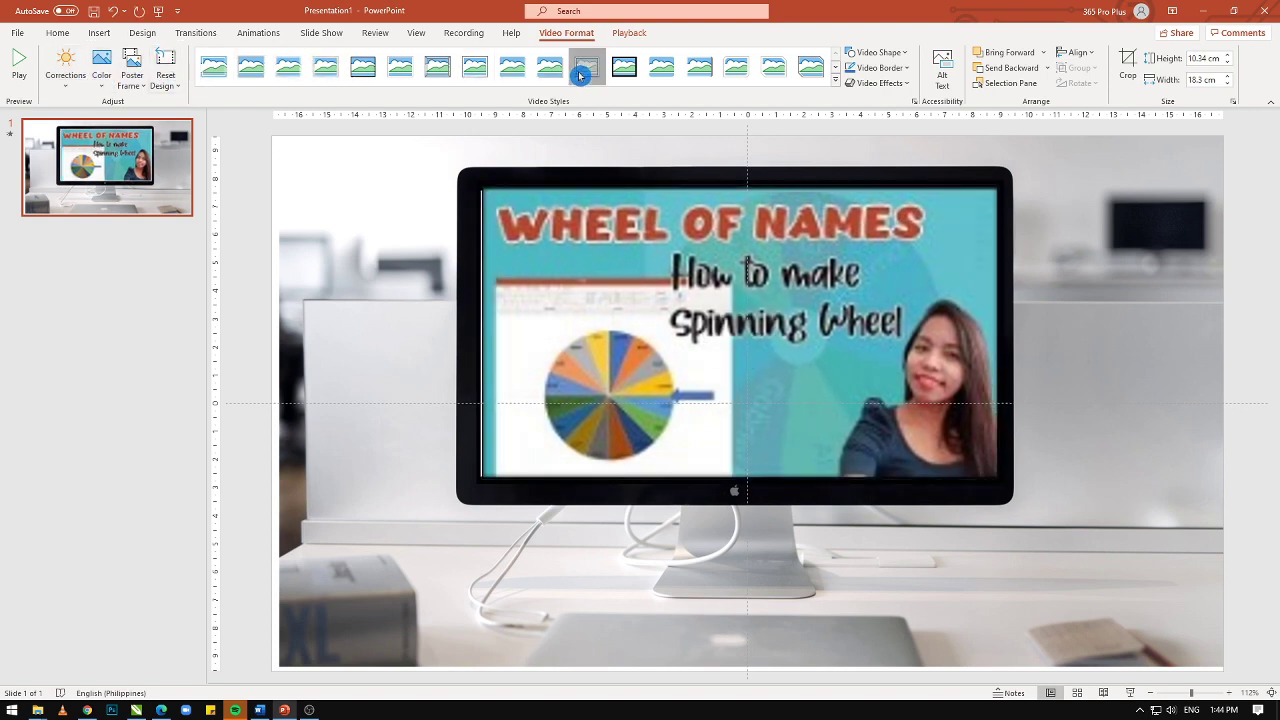
- Make the Stress-Relief best blogs 2020 header image the video's poster frame, then test playback
{"action": "left_click", "coordinate": [143, 87]}
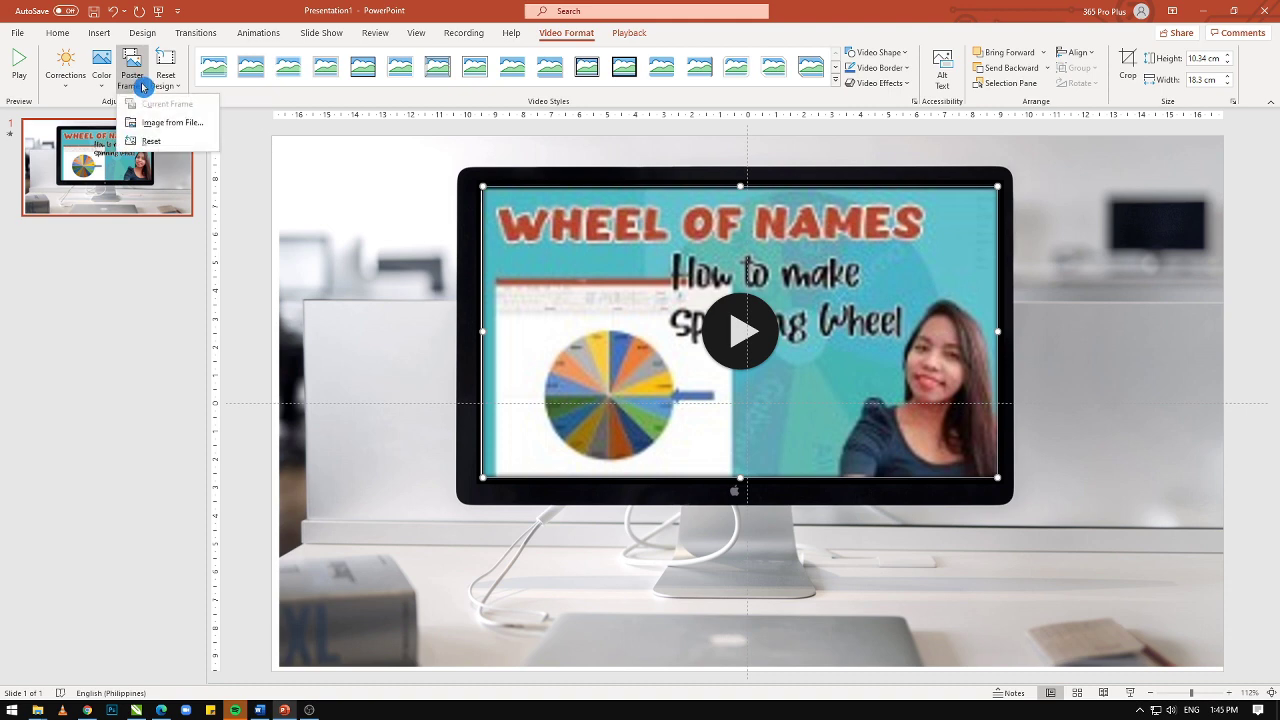
{"action": "left_click", "coordinate": [188, 124]}
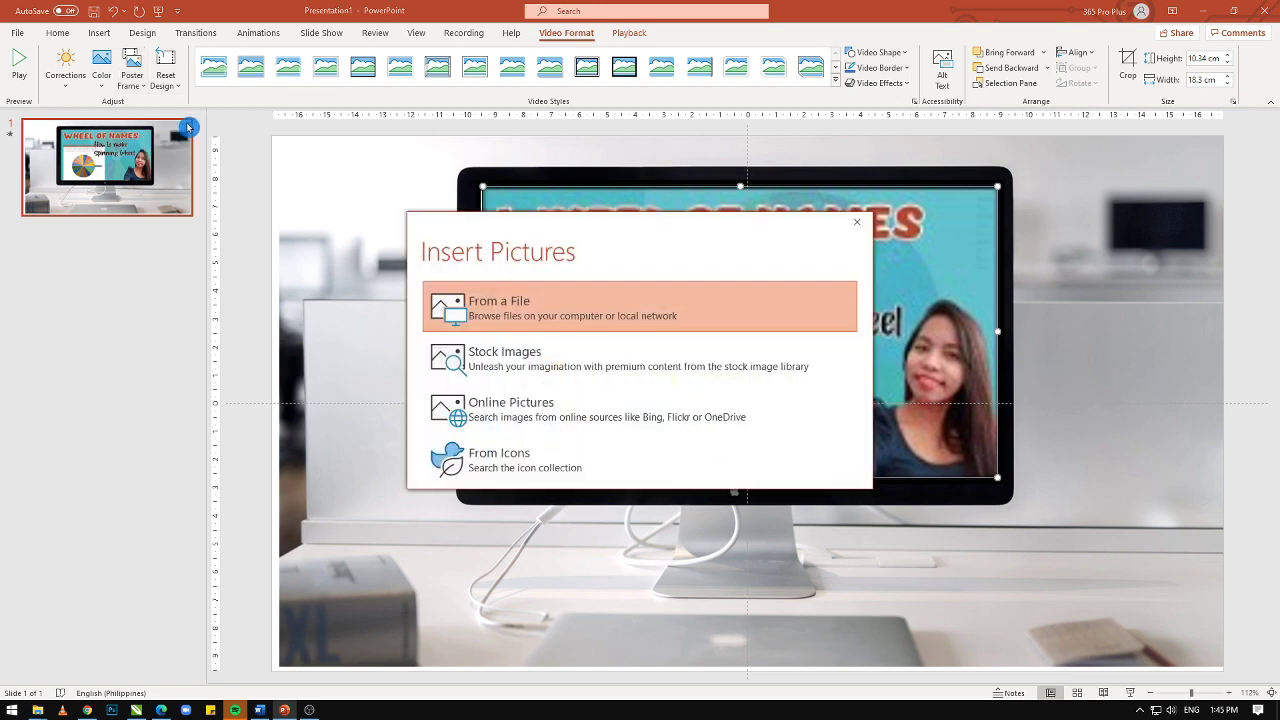
{"action": "left_click", "coordinate": [516, 318]}
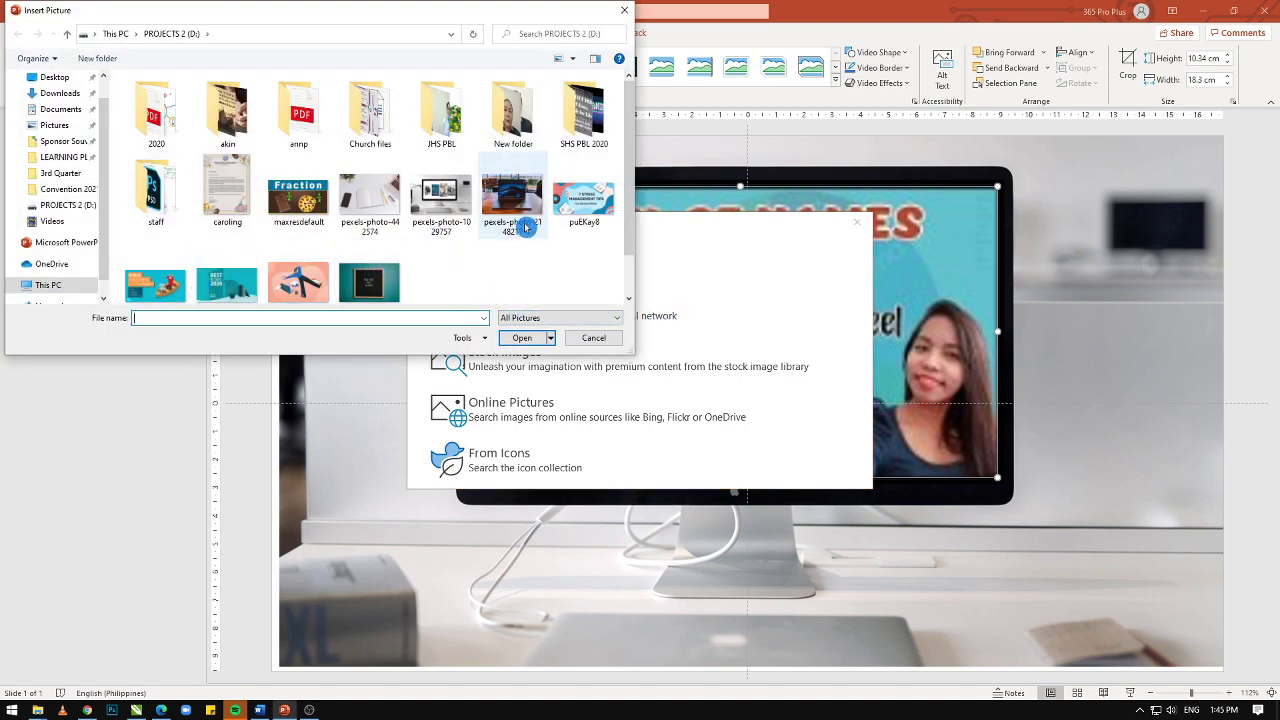
{"action": "scroll", "coordinate": [527, 224], "scroll_direction": "down", "scroll_amount": 1}
{"action": "left_click", "coordinate": [219, 258]}
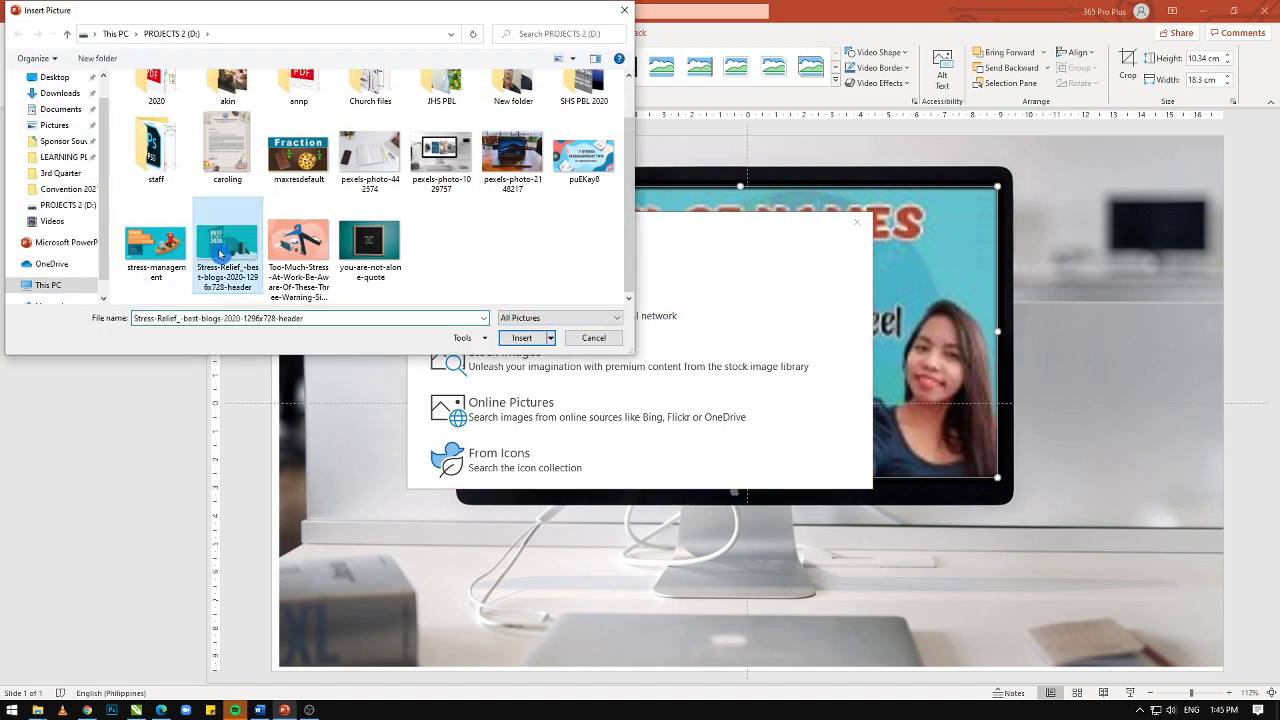
{"action": "left_click", "coordinate": [529, 340]}
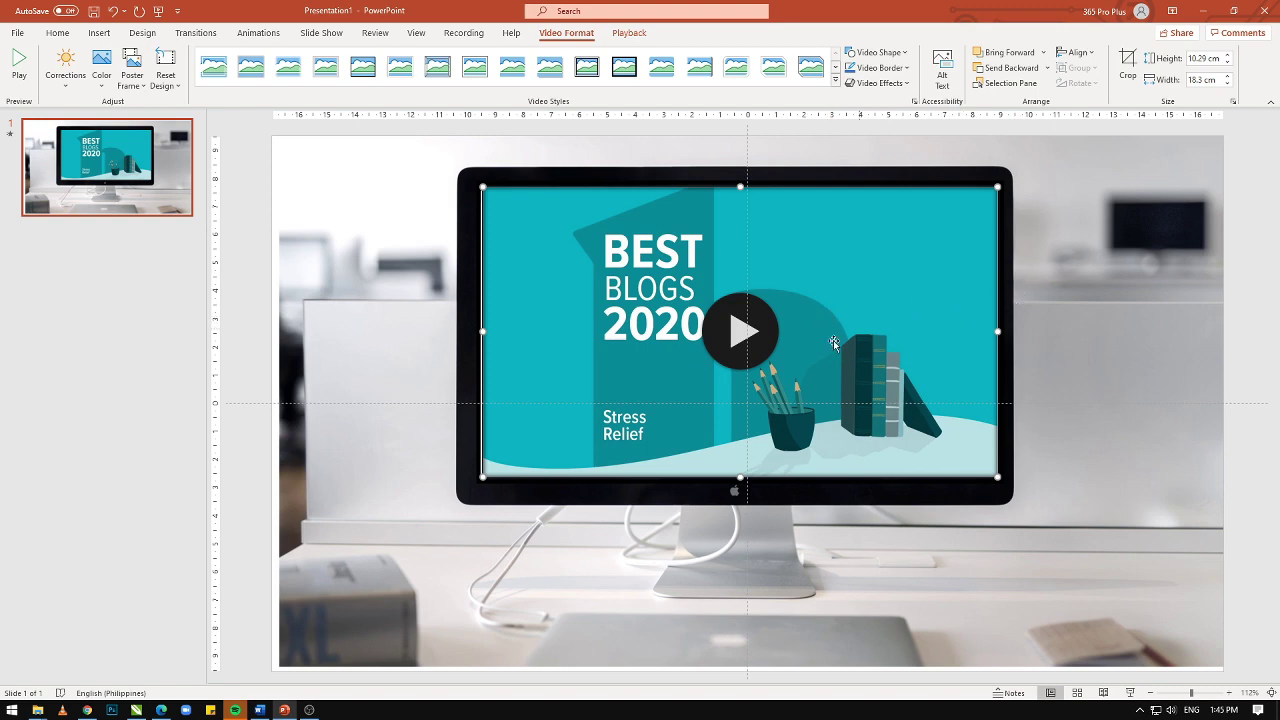
{"action": "left_click", "coordinate": [738, 336]}
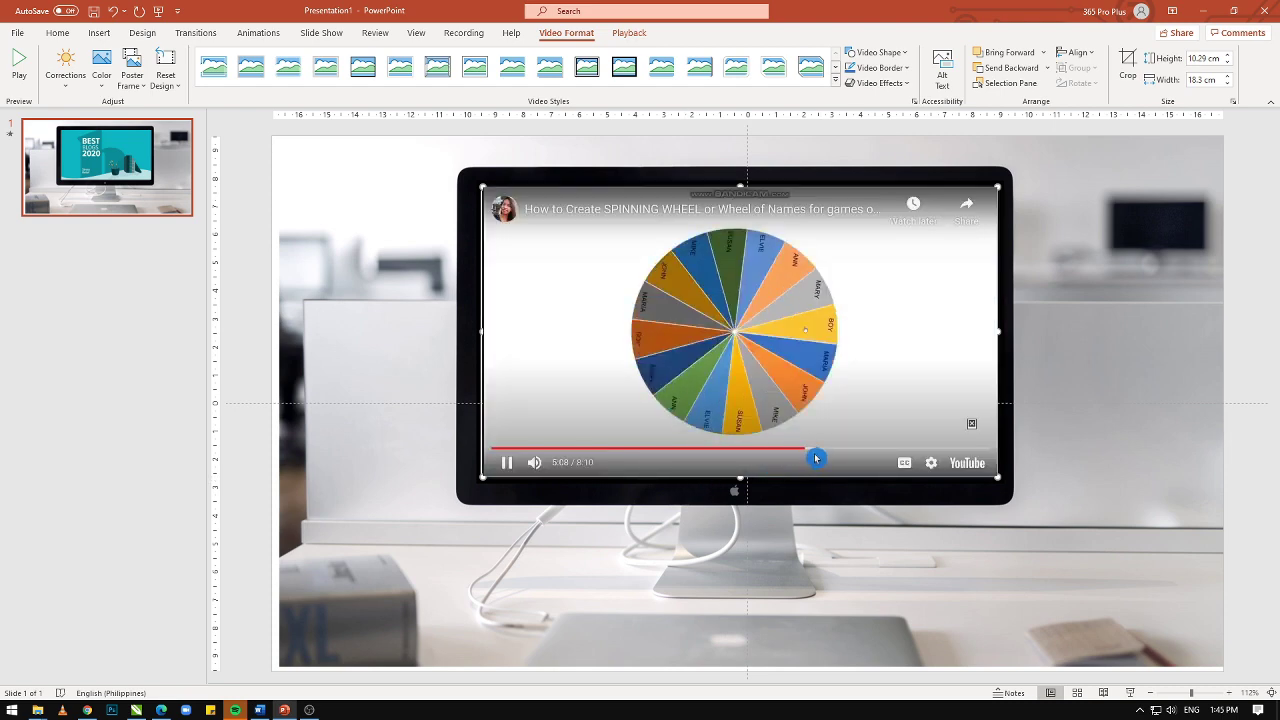
{"action": "left_click", "coordinate": [507, 463]}
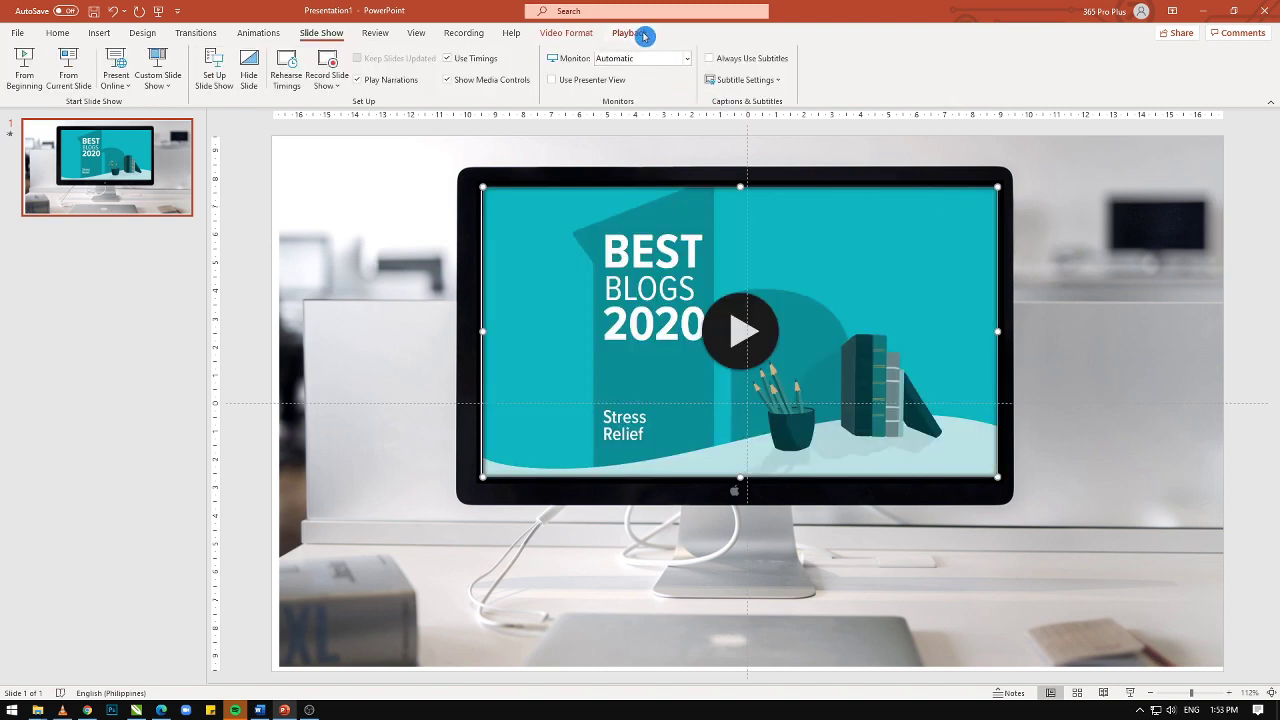
- Set the video's Playback Start option to Automatically
{"action": "left_click", "coordinate": [640, 34]}
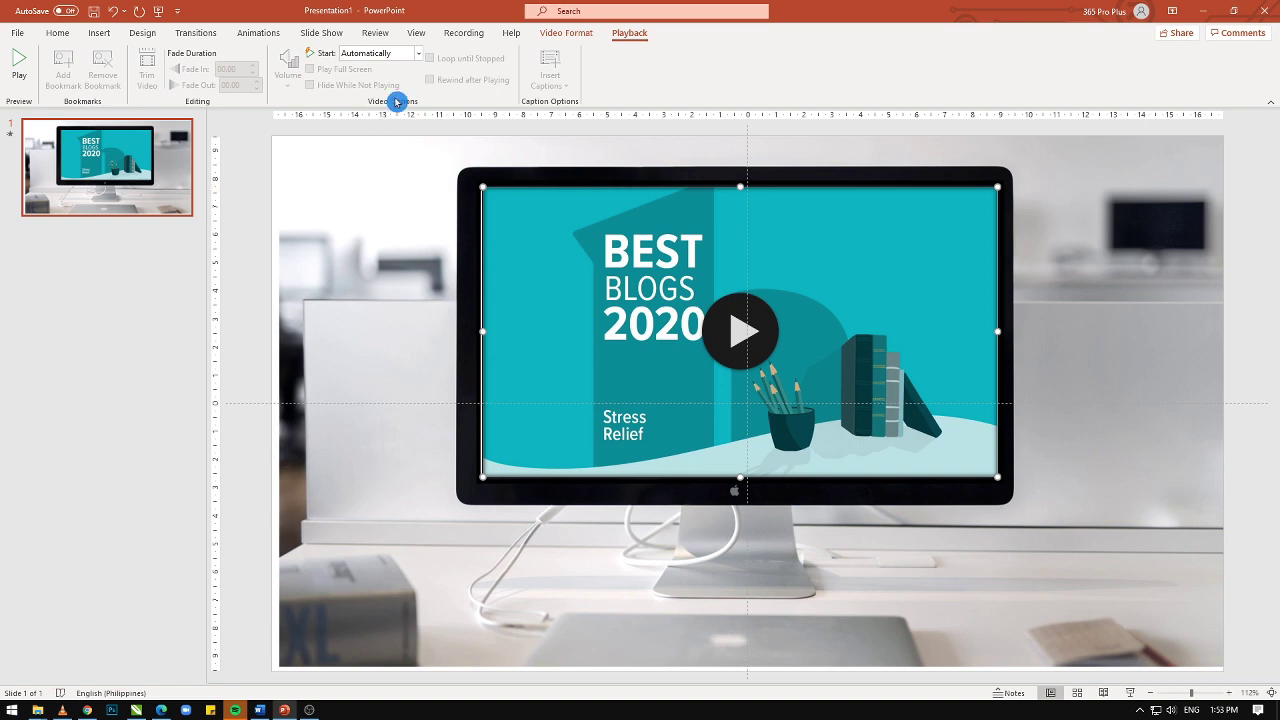
{"action": "left_click", "coordinate": [418, 58]}
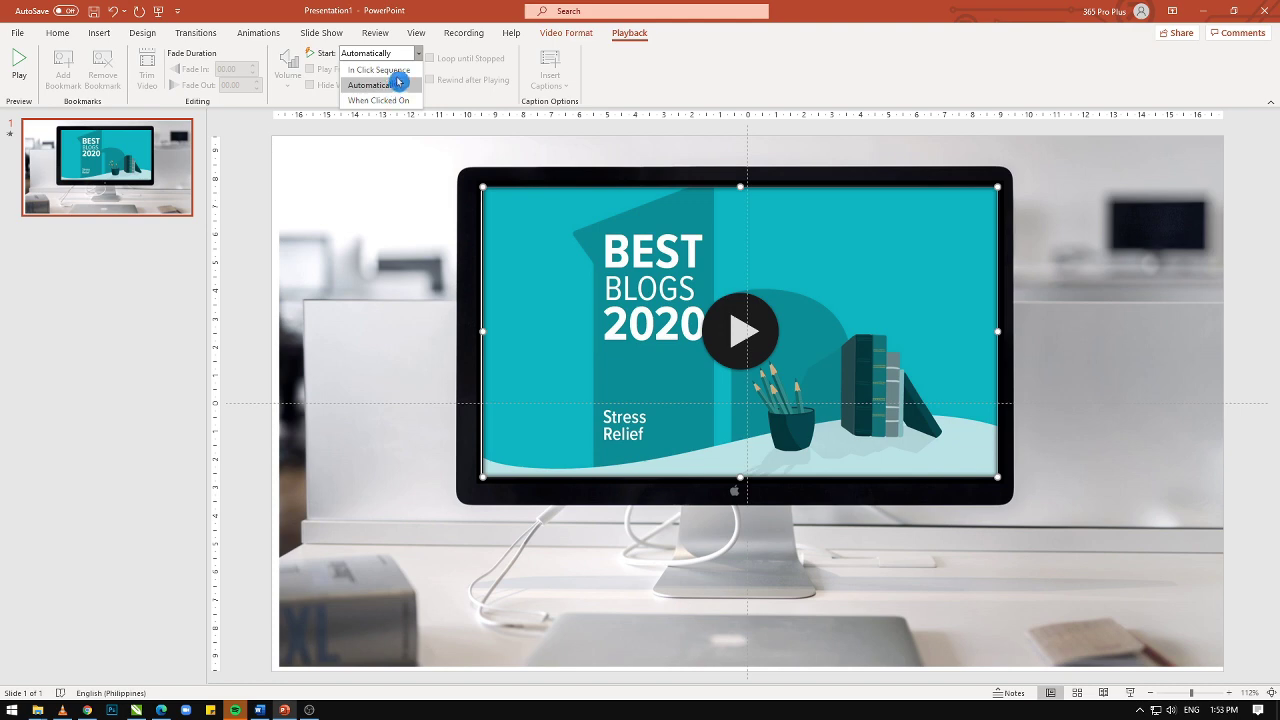
{"action": "left_click", "coordinate": [398, 72]}
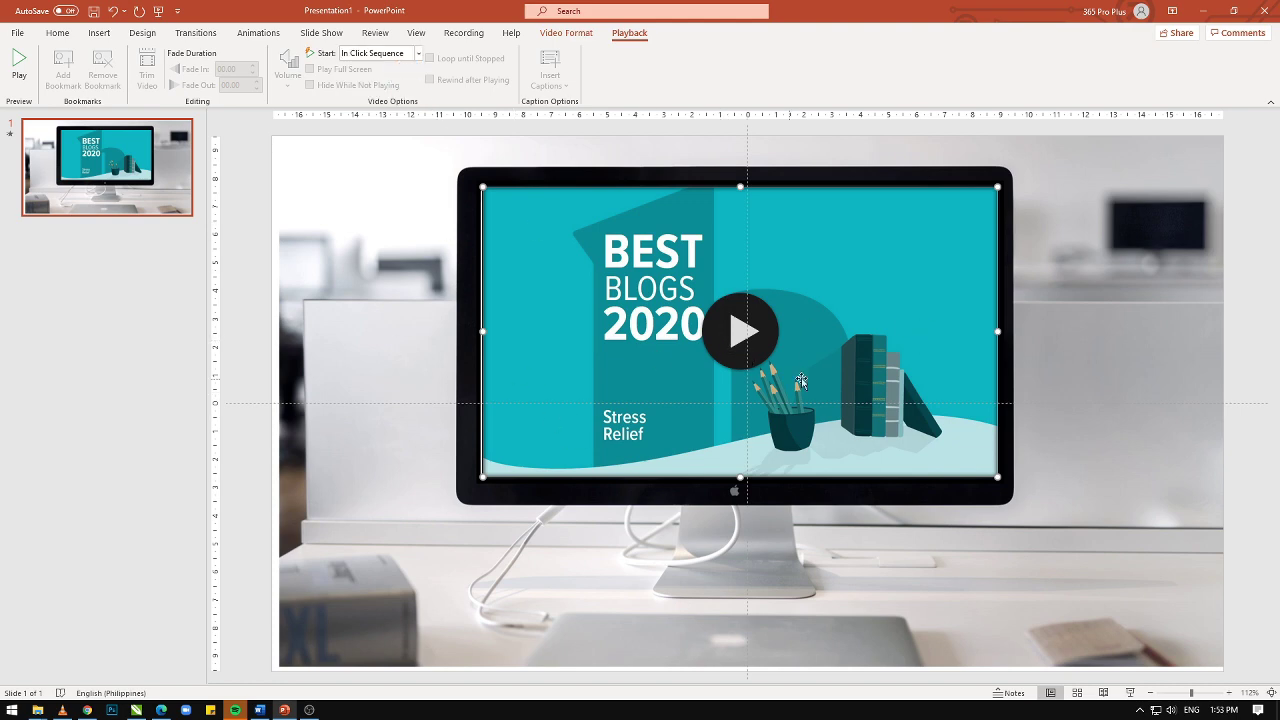
{"action": "left_click", "coordinate": [418, 54]}
{"action": "left_click", "coordinate": [402, 88]}
{"action": "left_click", "coordinate": [418, 55]}
{"action": "key", "text": "Up"}
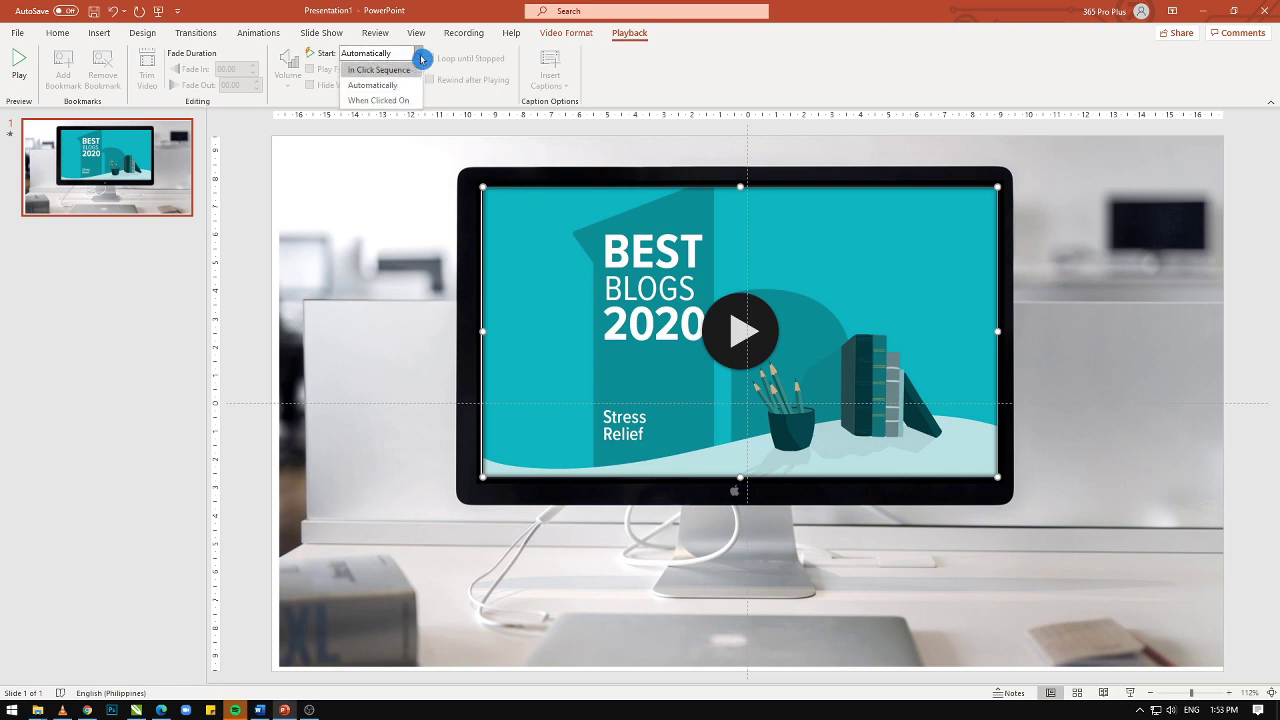
{"action": "left_click", "coordinate": [420, 57]}
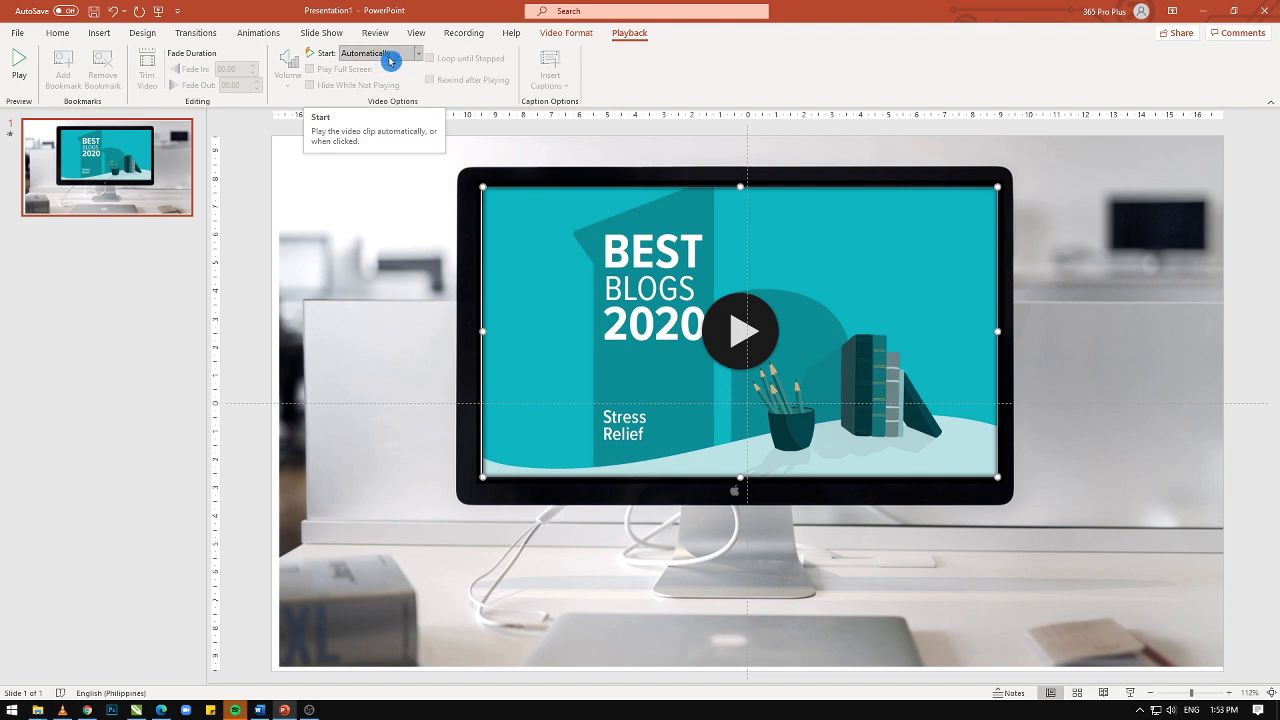
{"action": "left_click", "coordinate": [321, 33]}
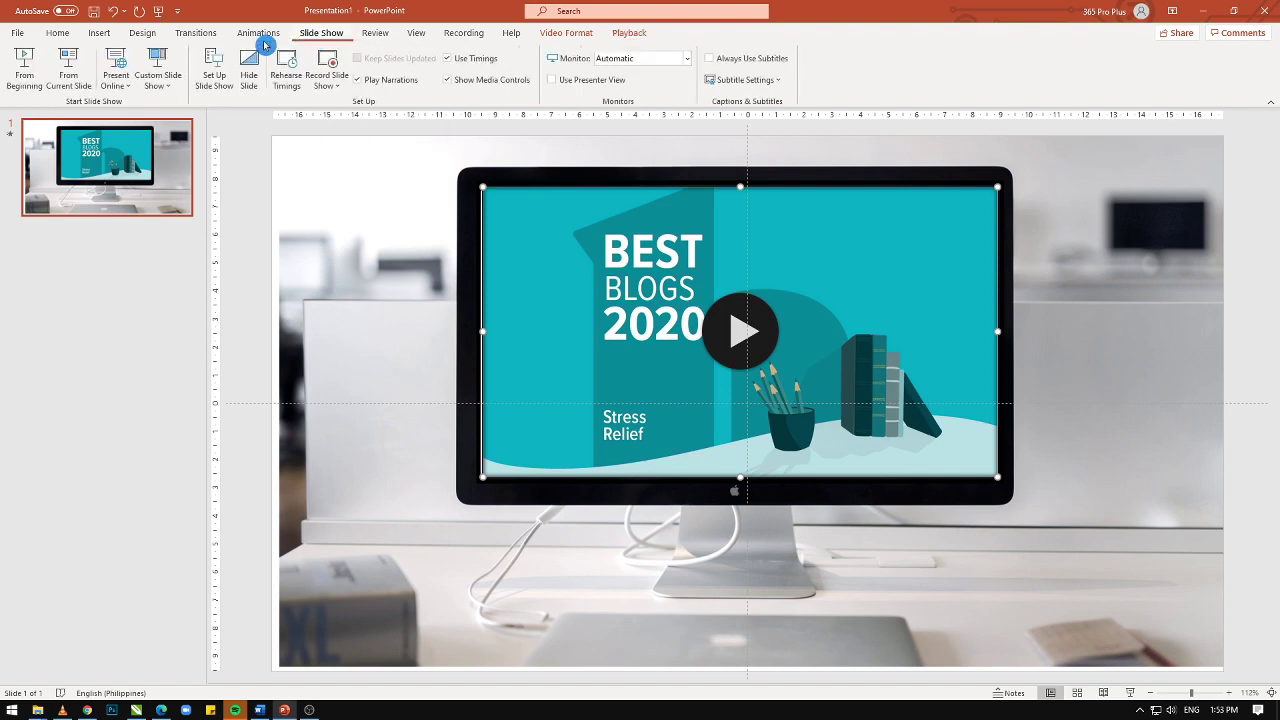
- Run the slideshow from the beginning, let the video autoplay from 5:08, then pause it
{"action": "left_click", "coordinate": [30, 65]}
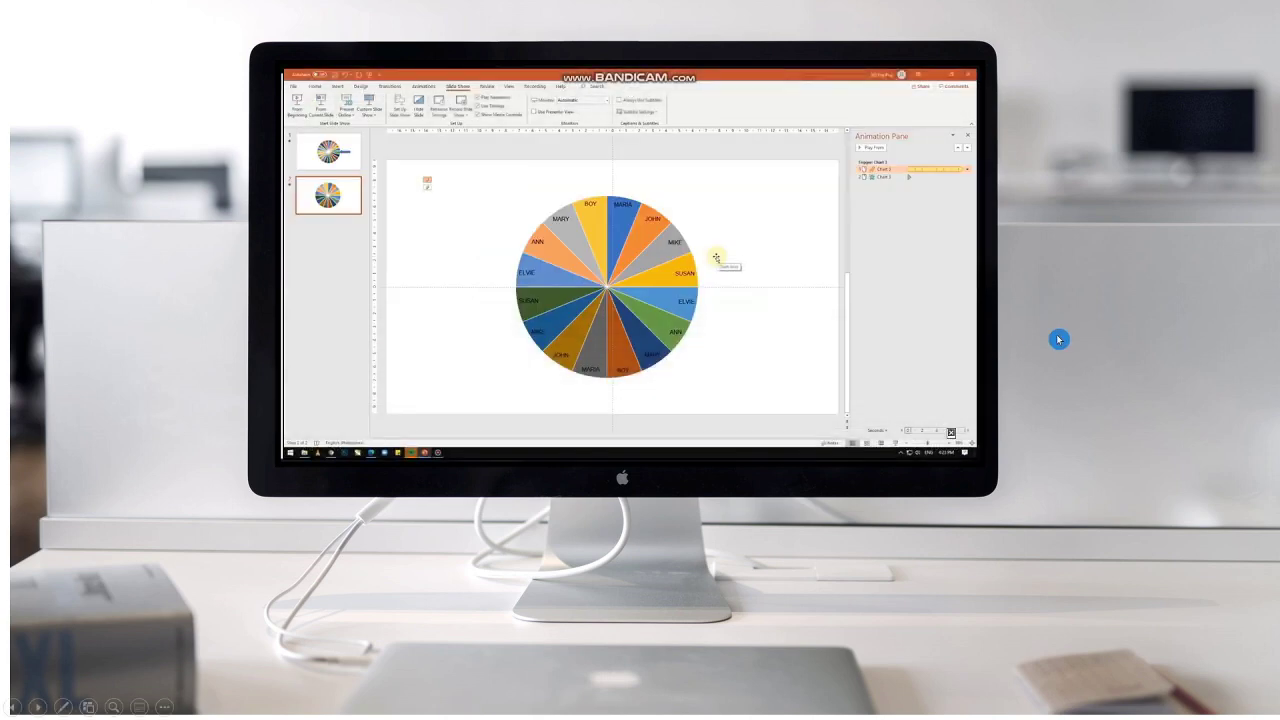
{"action": "key", "text": "k"}
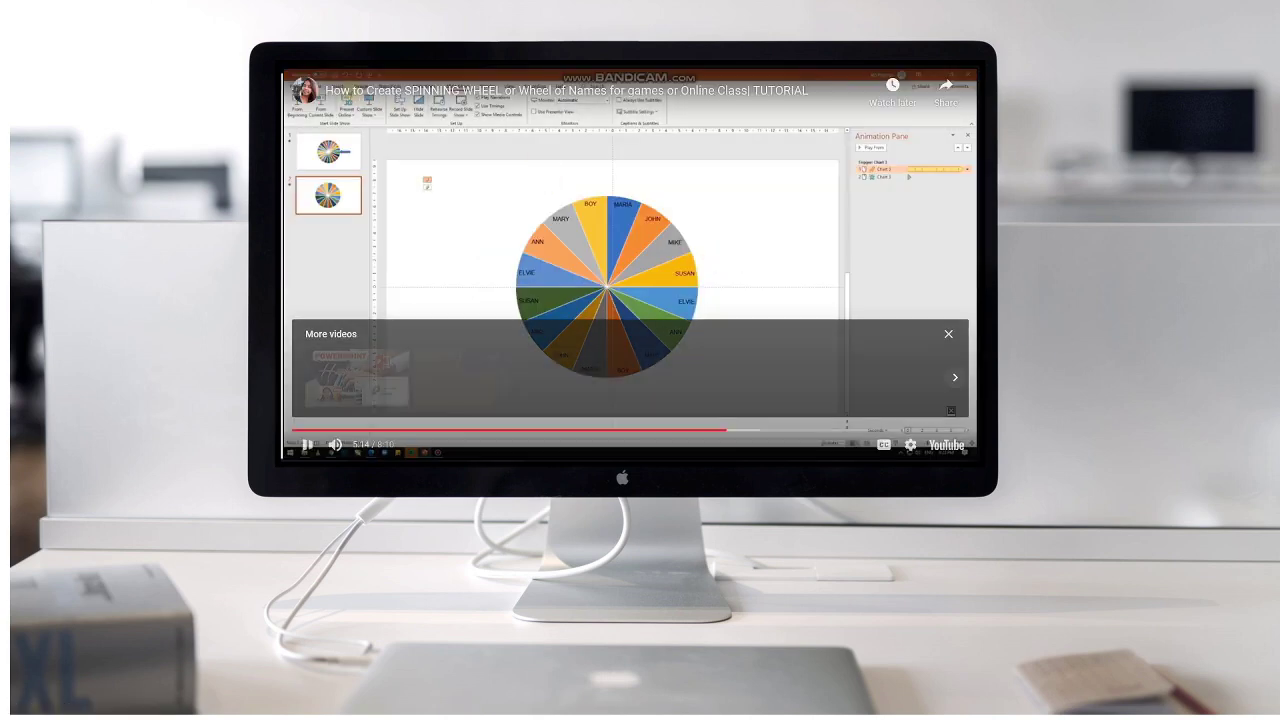